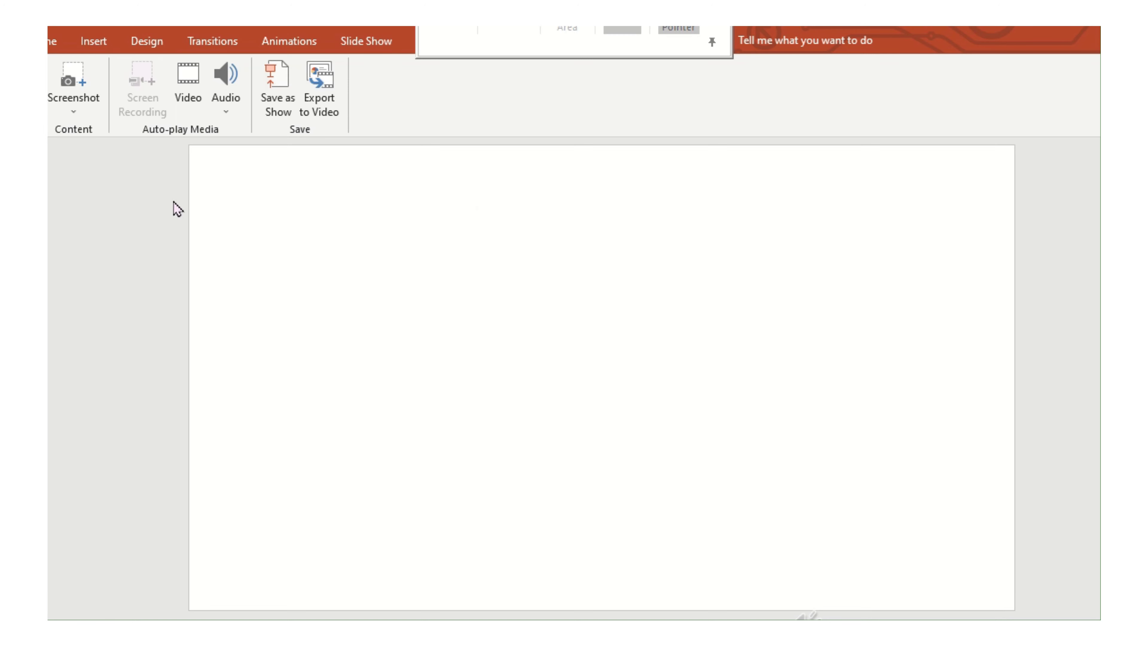
# Draw a wide isosceles triangle with green outline and no fill, centred at the slide's top.
pyautogui.click(96, 43)
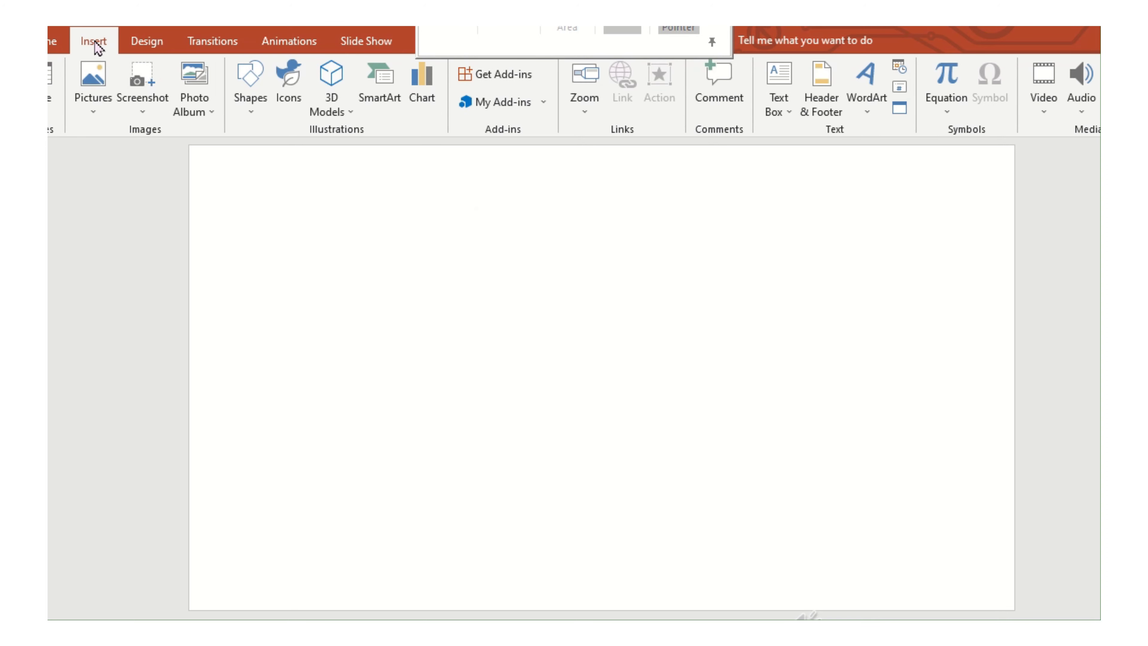
pyautogui.click(251, 108)
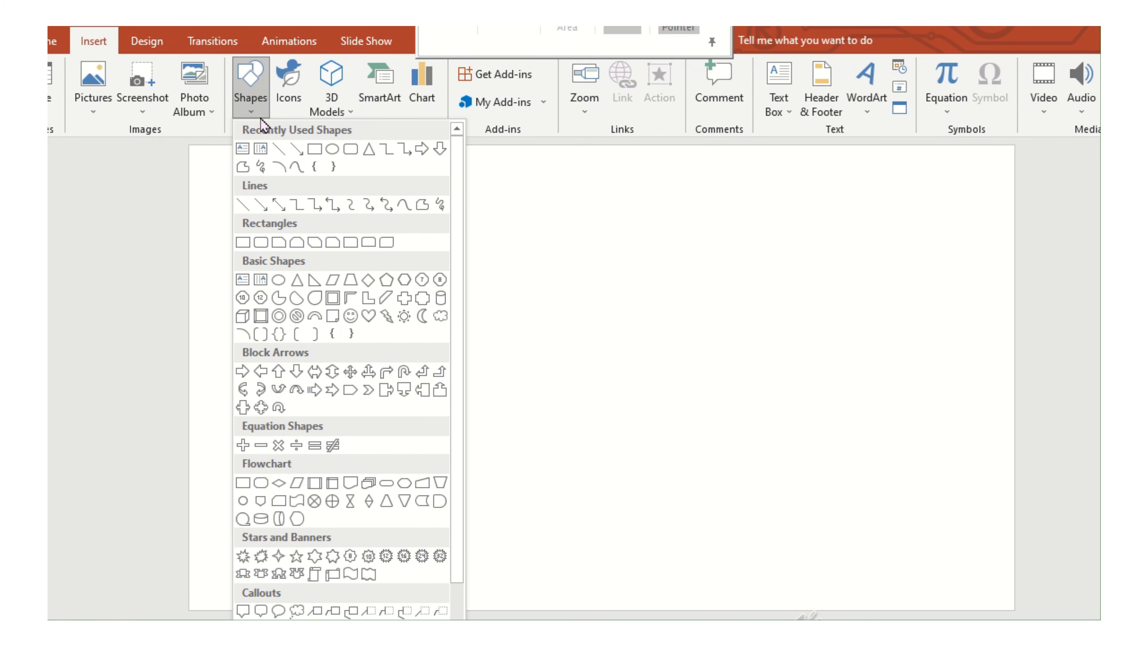
pyautogui.click(368, 150)
pyautogui.moveTo(607, 169); pyautogui.dragTo(296, 282)
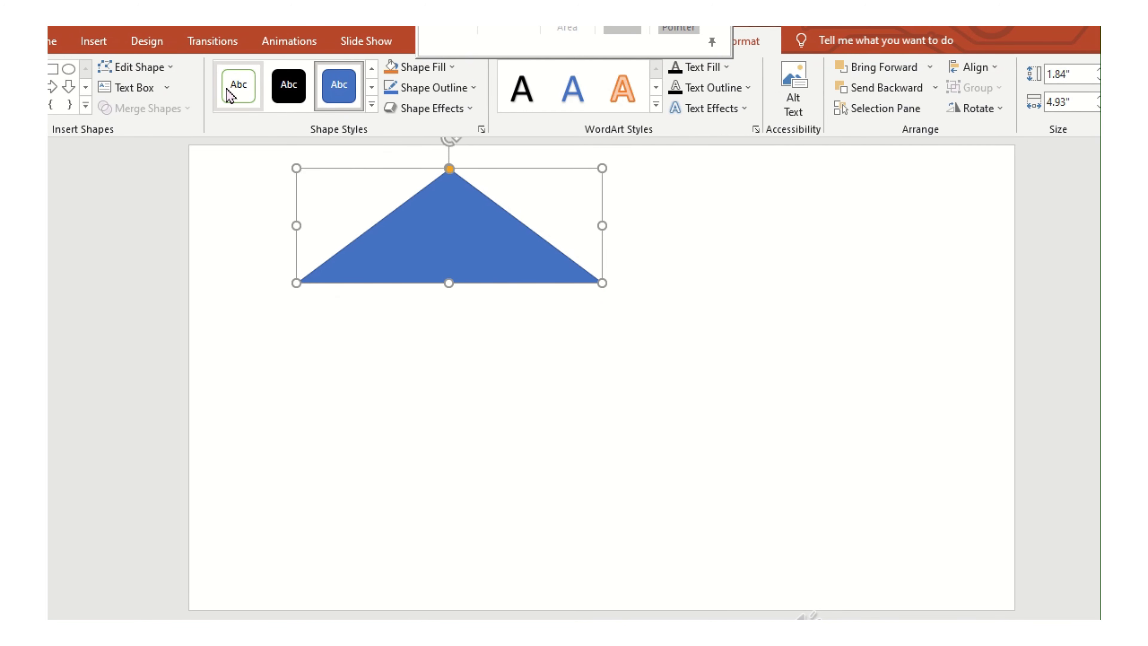
pyautogui.click(239, 84)
pyautogui.moveTo(485, 231); pyautogui.dragTo(638, 212)
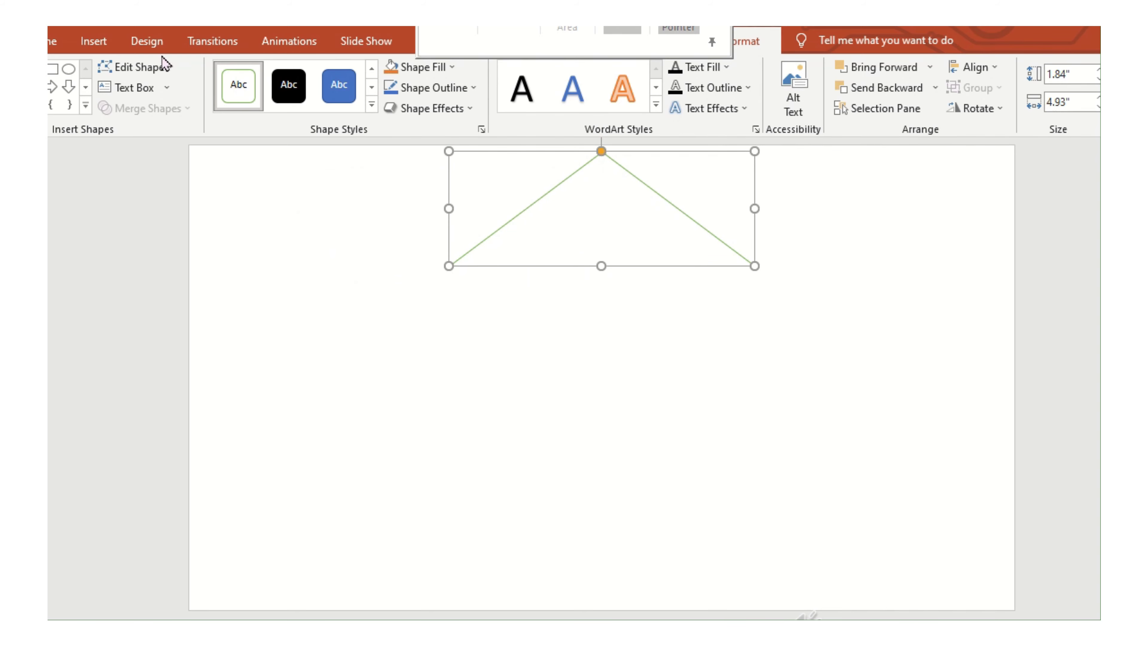
pyautogui.click(94, 40)
# Draw a rectangle below the triangle, widen it, and centre it under the nose.
pyautogui.click(250, 88)
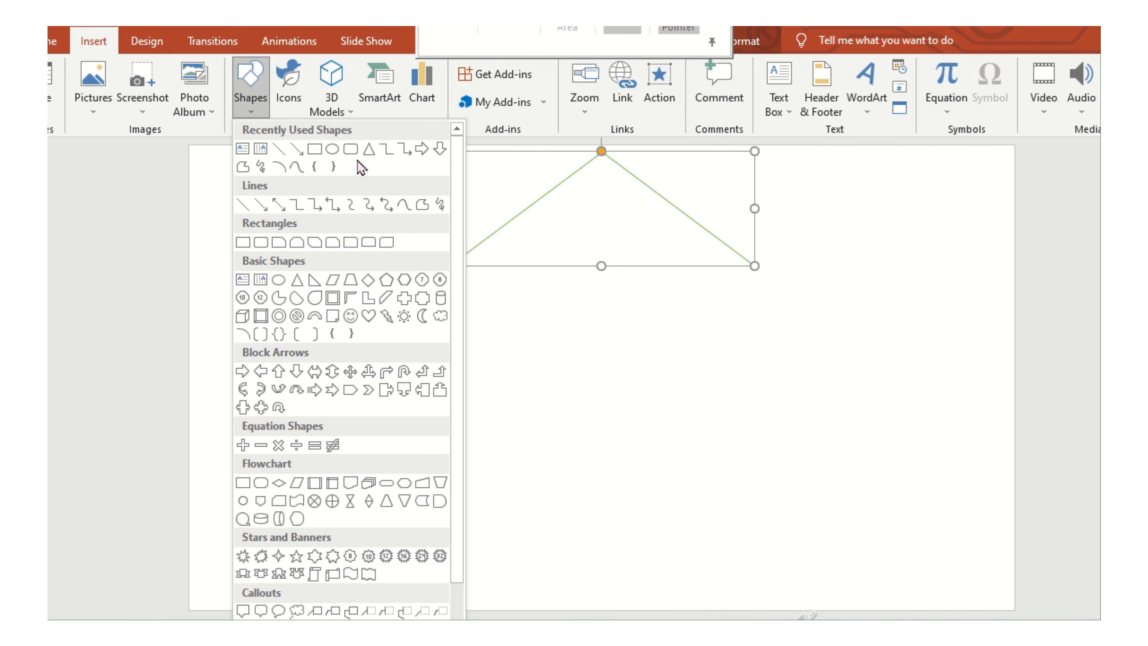
pyautogui.click(314, 149)
pyautogui.moveTo(538, 265); pyautogui.dragTo(724, 490)
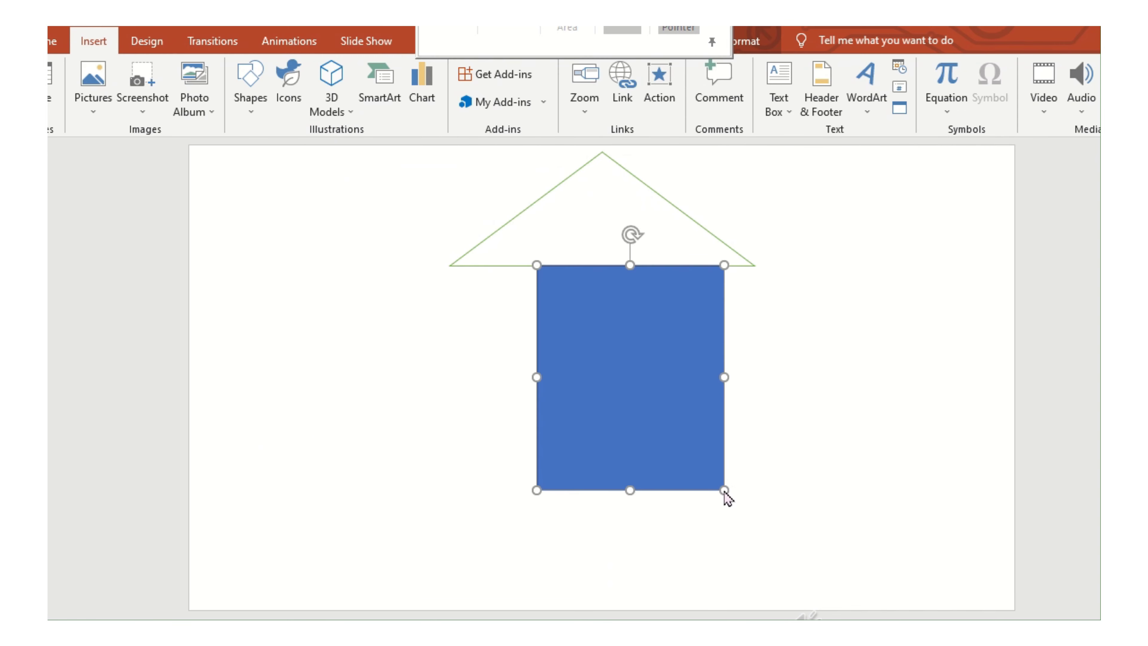
pyautogui.moveTo(537, 377); pyautogui.dragTo(504, 377)
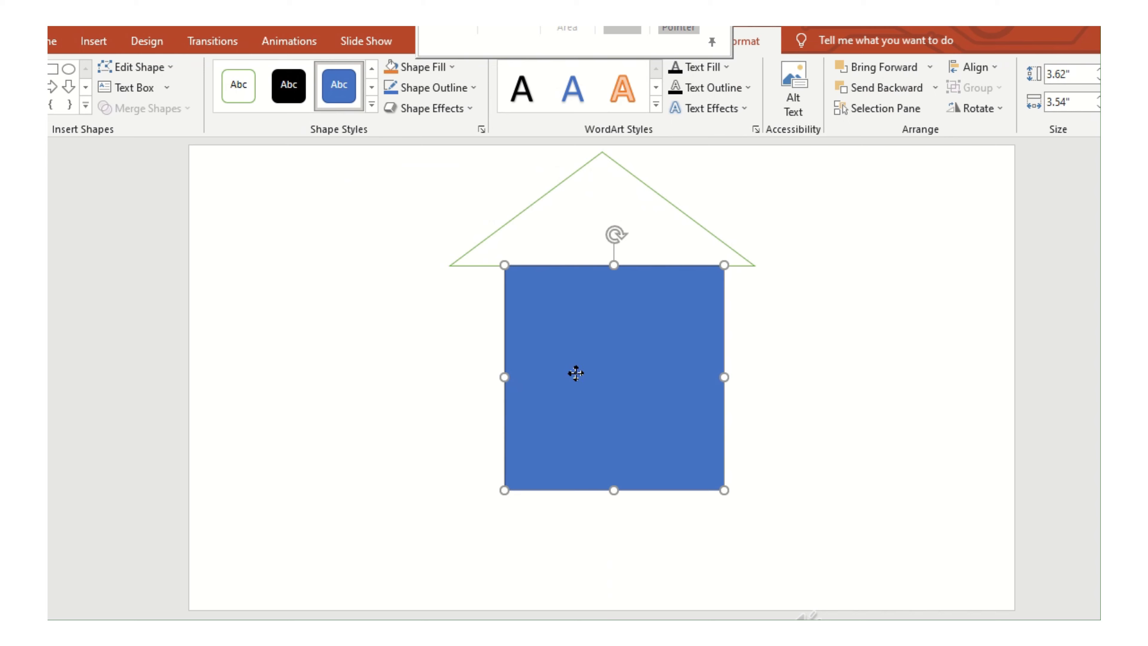
pyautogui.moveTo(574, 371); pyautogui.dragTo(564, 368)
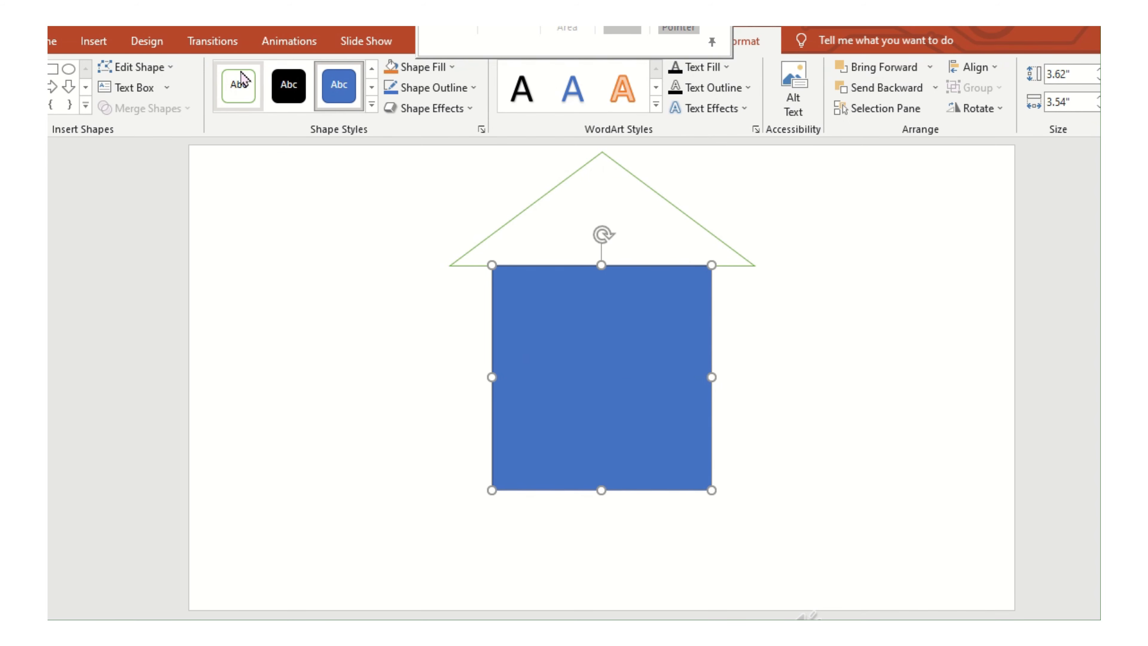
# Give the rectangle a green outline, stretch it to 4.12" tall, and re-centre it.
pyautogui.click(238, 85)
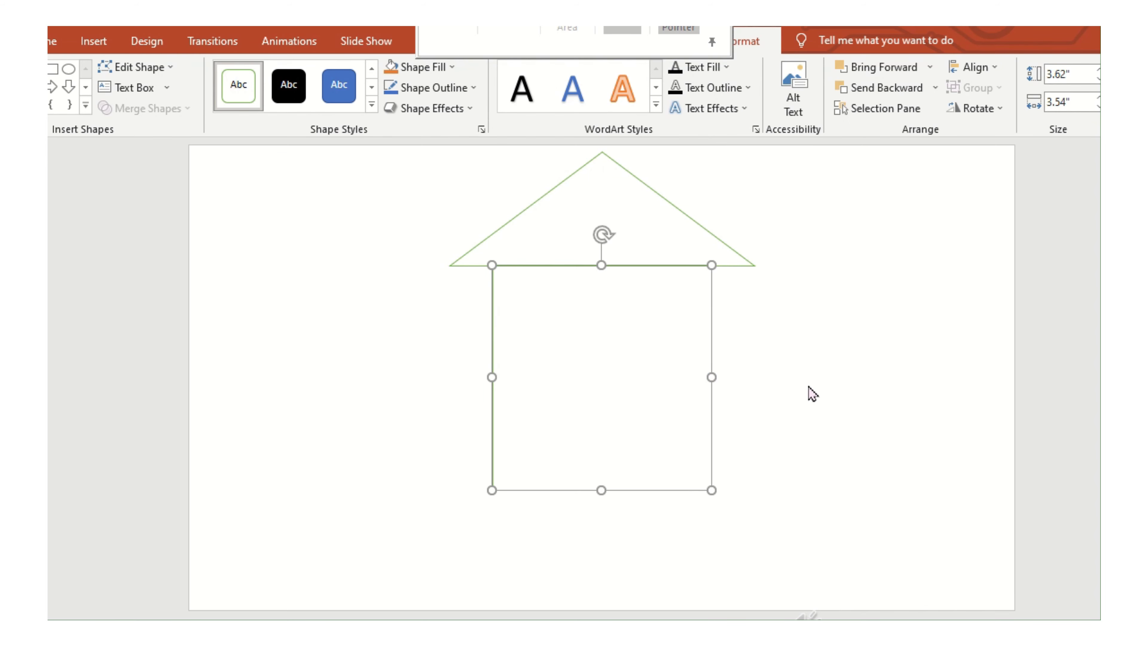
pyautogui.moveTo(601, 490); pyautogui.dragTo(601, 520)
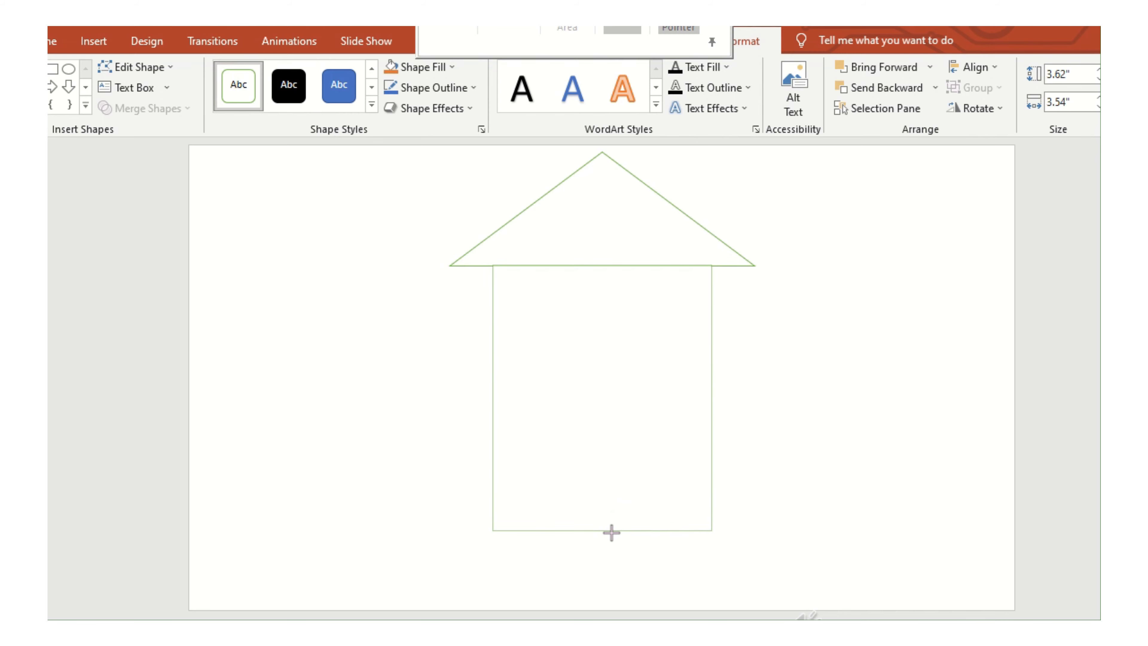
pyautogui.click(844, 398)
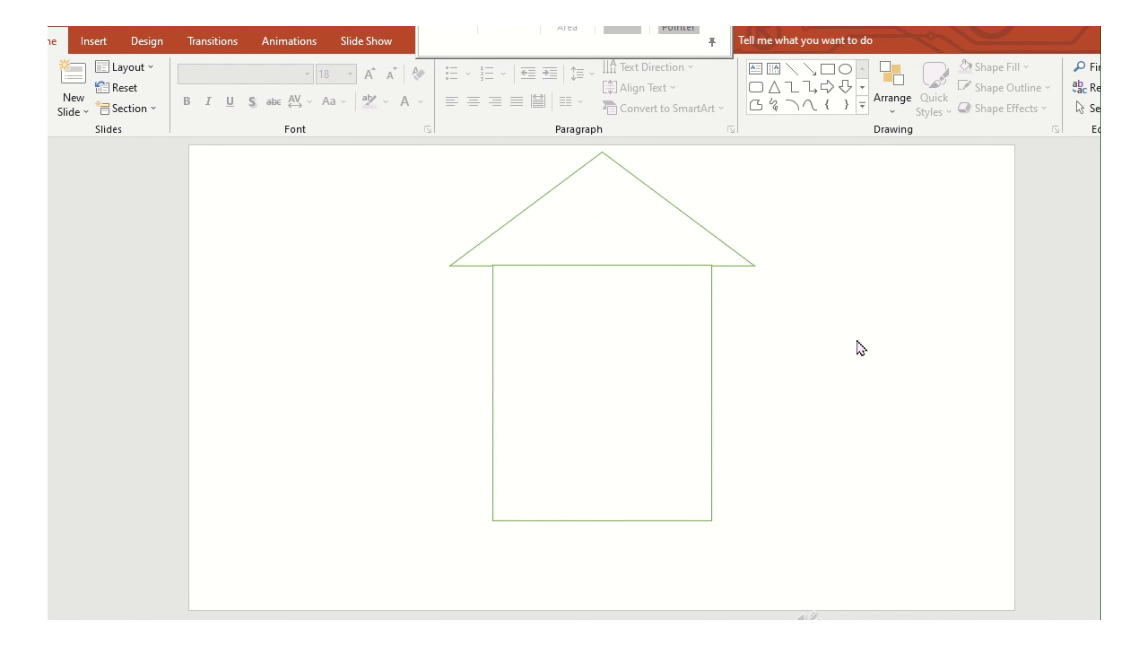
pyautogui.moveTo(596, 268); pyautogui.dragTo(600, 267)
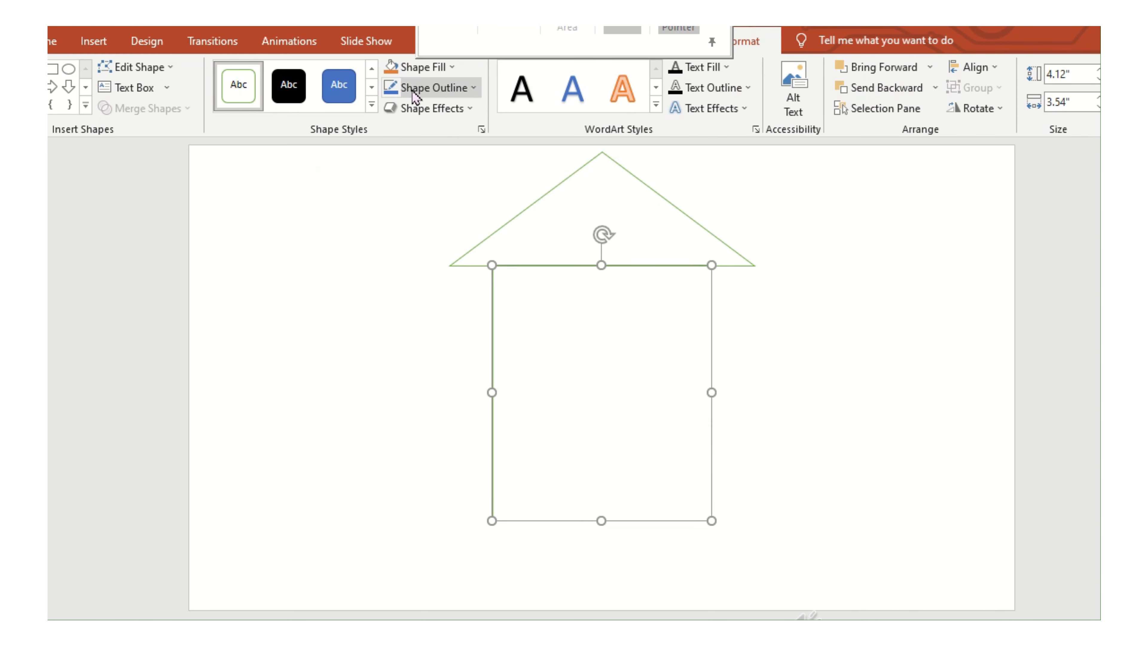
pyautogui.click(110, 39)
pyautogui.click(249, 85)
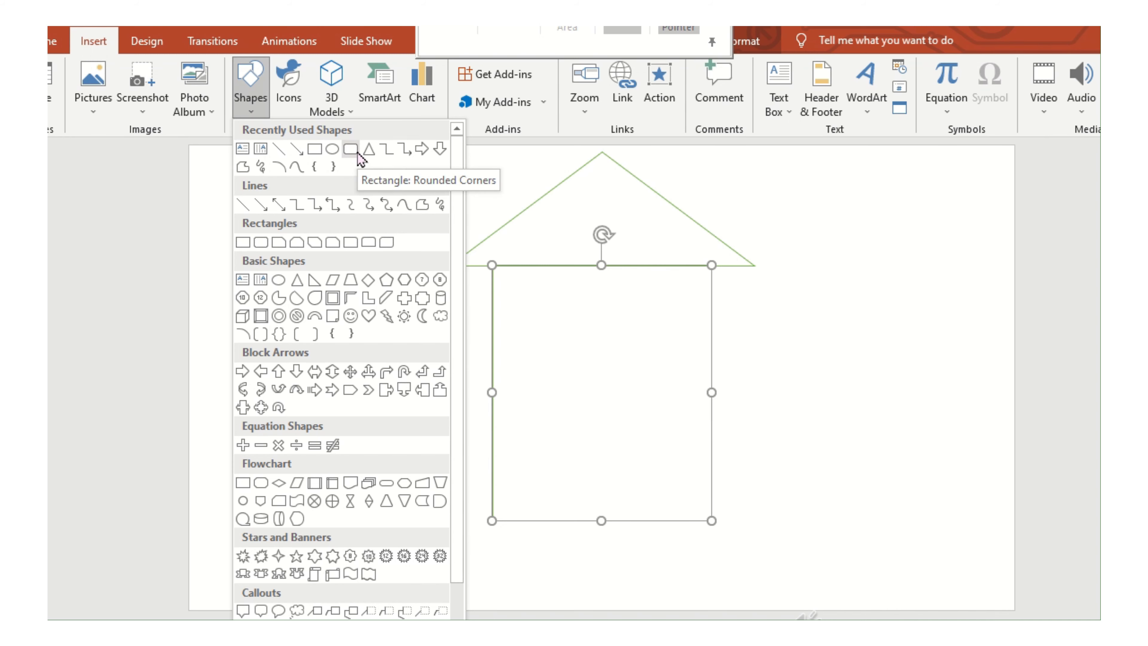
# Draw a 1.65" by 1.74" green-outlined circle window in the body's upper centre.
pyautogui.click(319, 147)
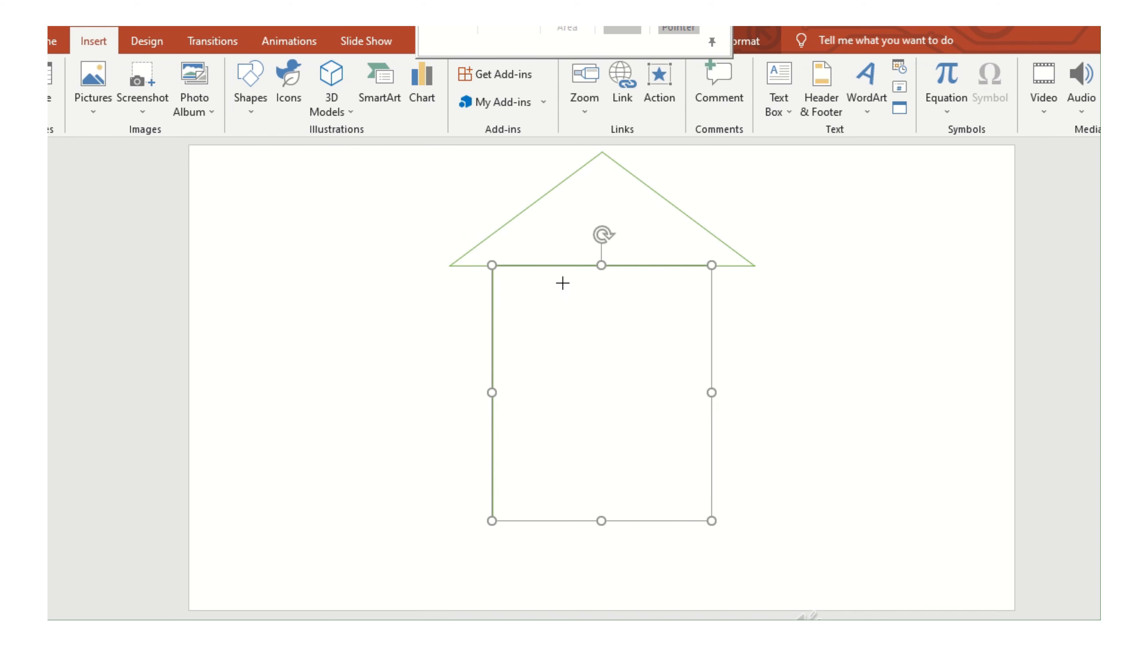
pyautogui.moveTo(563, 282); pyautogui.dragTo(672, 385)
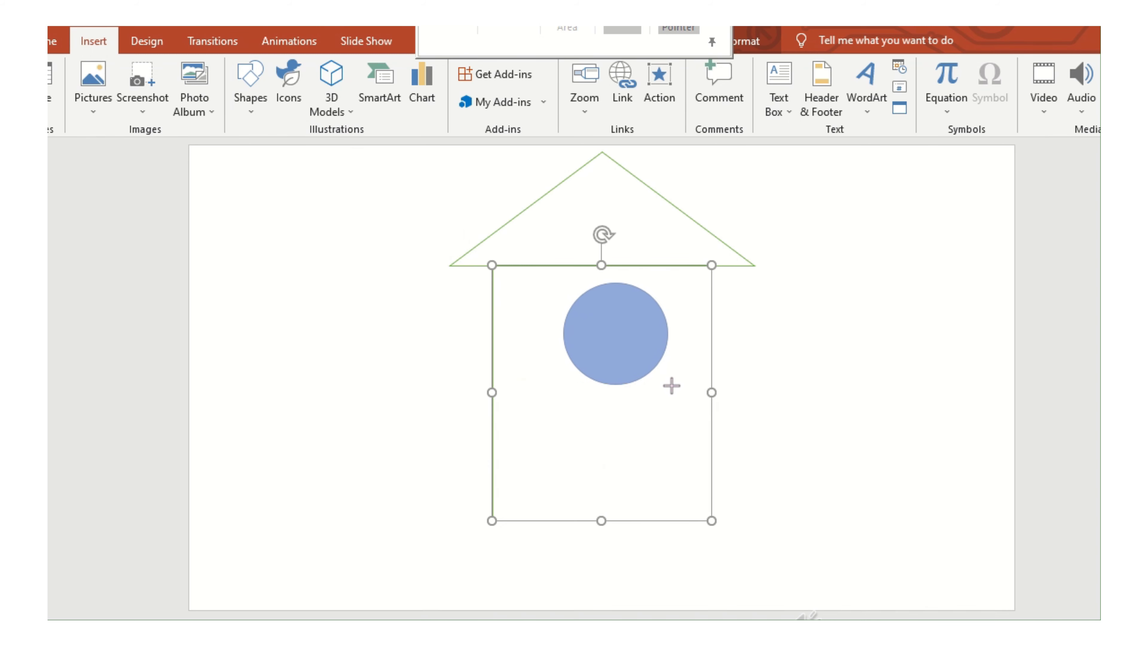
pyautogui.moveTo(633, 366); pyautogui.dragTo(617, 361)
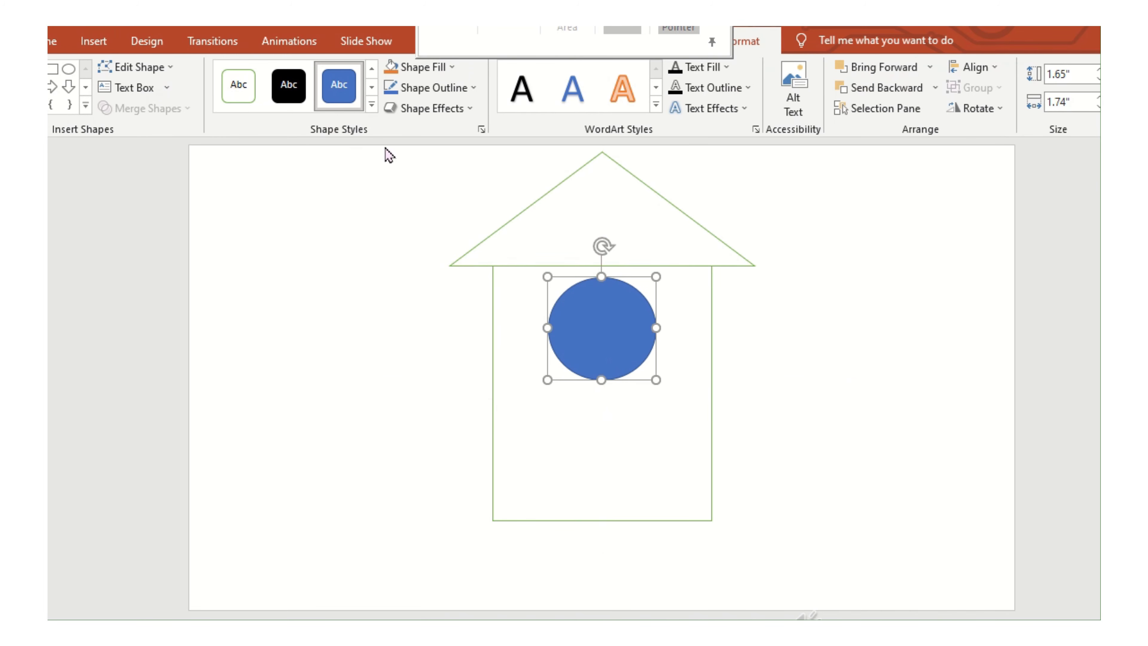
pyautogui.click(238, 86)
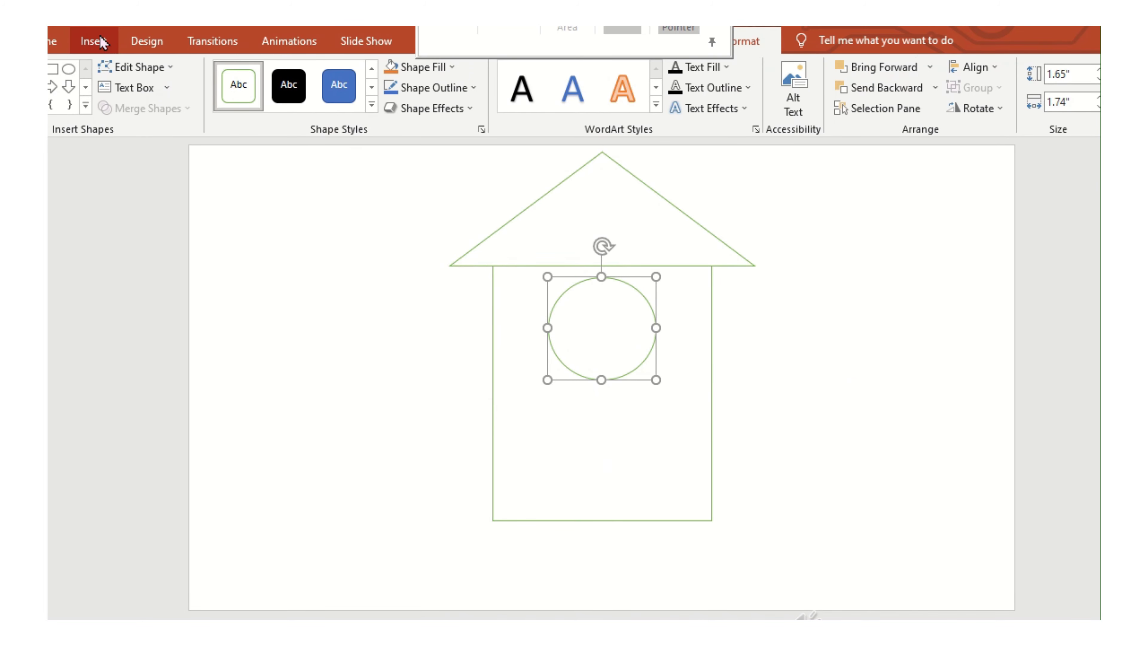
pyautogui.click(100, 42)
# Draw a green-outlined band across the body below the window and thin it to 0.62".
pyautogui.click(250, 88)
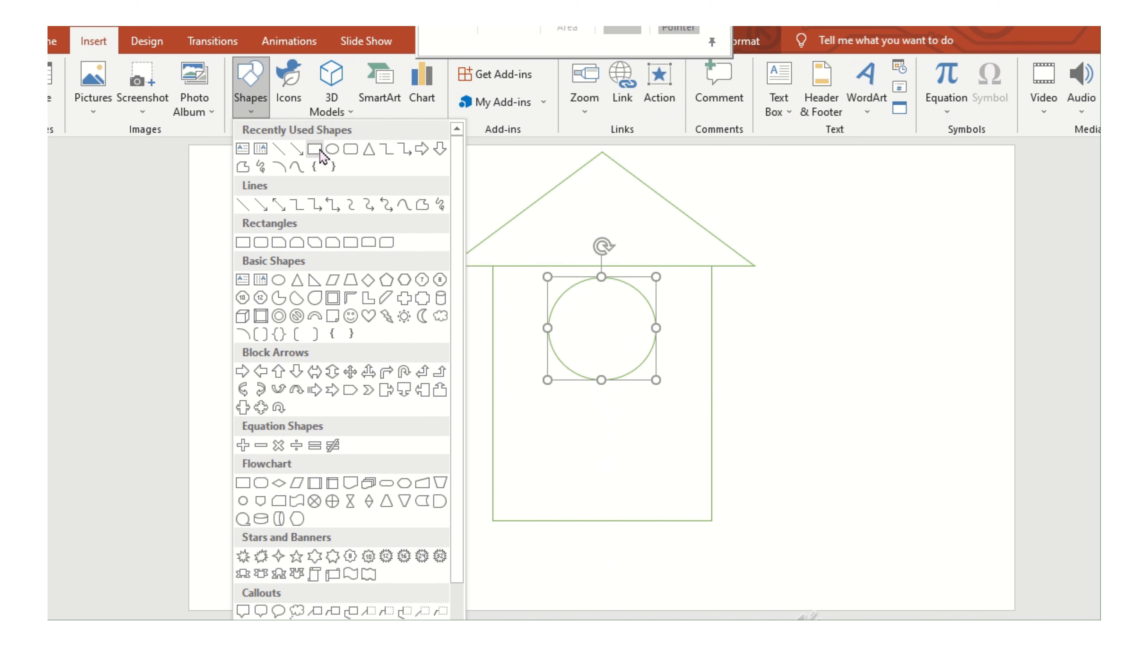
pyautogui.click(320, 150)
pyautogui.moveTo(491, 386); pyautogui.dragTo(713, 438)
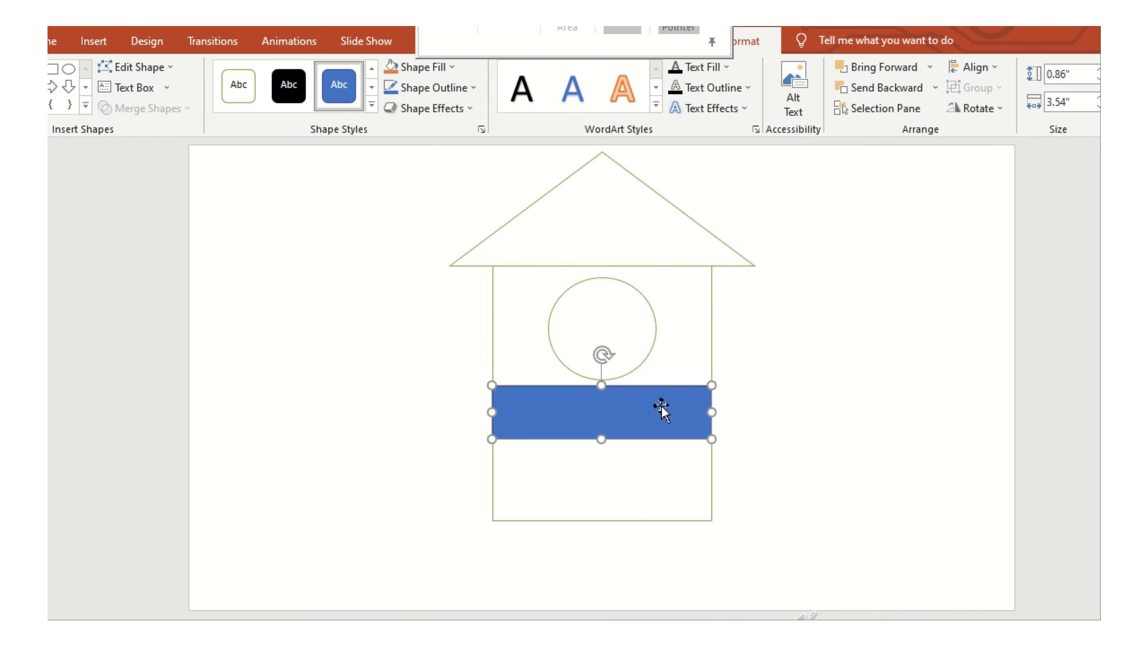
pyautogui.click(230, 91)
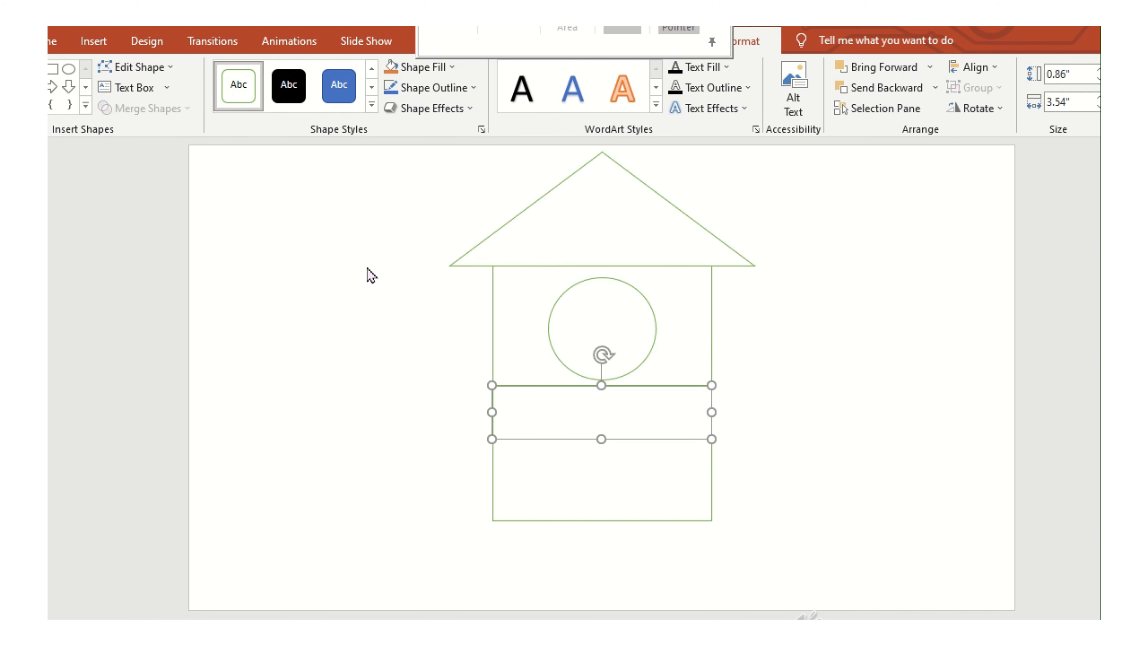
pyautogui.moveTo(600, 387); pyautogui.dragTo(601, 399)
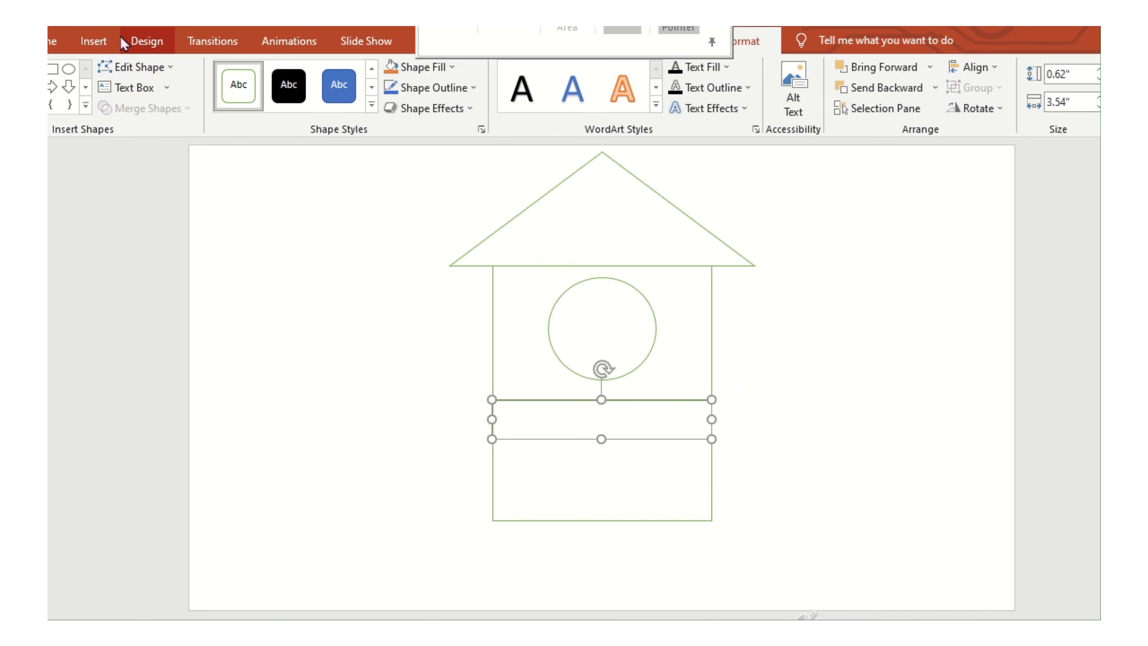
# Draw a small green-outlined, unfilled circle in the centre of the lower body section.
pyautogui.click(94, 41)
pyautogui.click(250, 86)
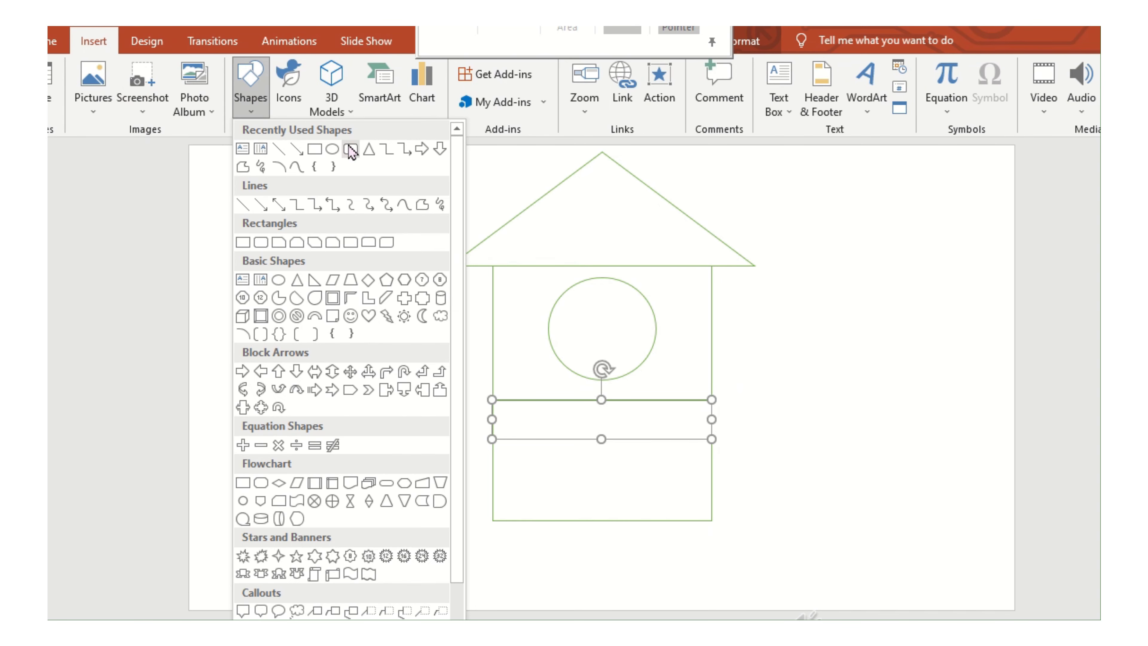
pyautogui.click(330, 149)
pyautogui.moveTo(591, 463)
pyautogui.mouseDown()
pyautogui.moveTo(637, 510)
pyautogui.moveTo(610, 486)
pyautogui.mouseUp()
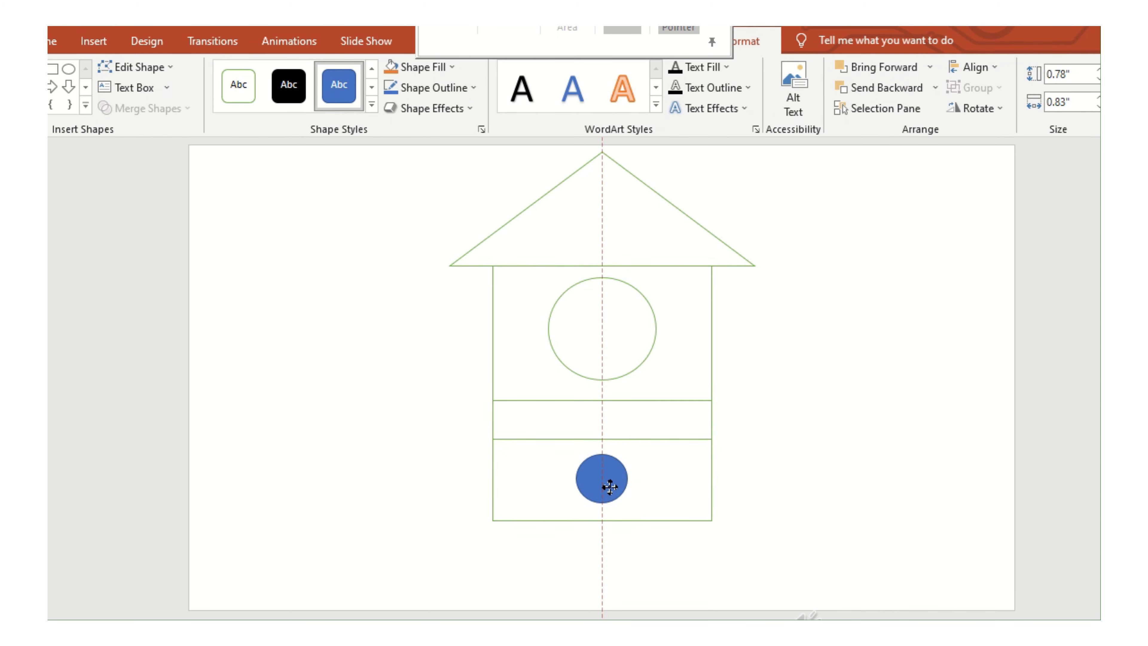
pyautogui.click(246, 97)
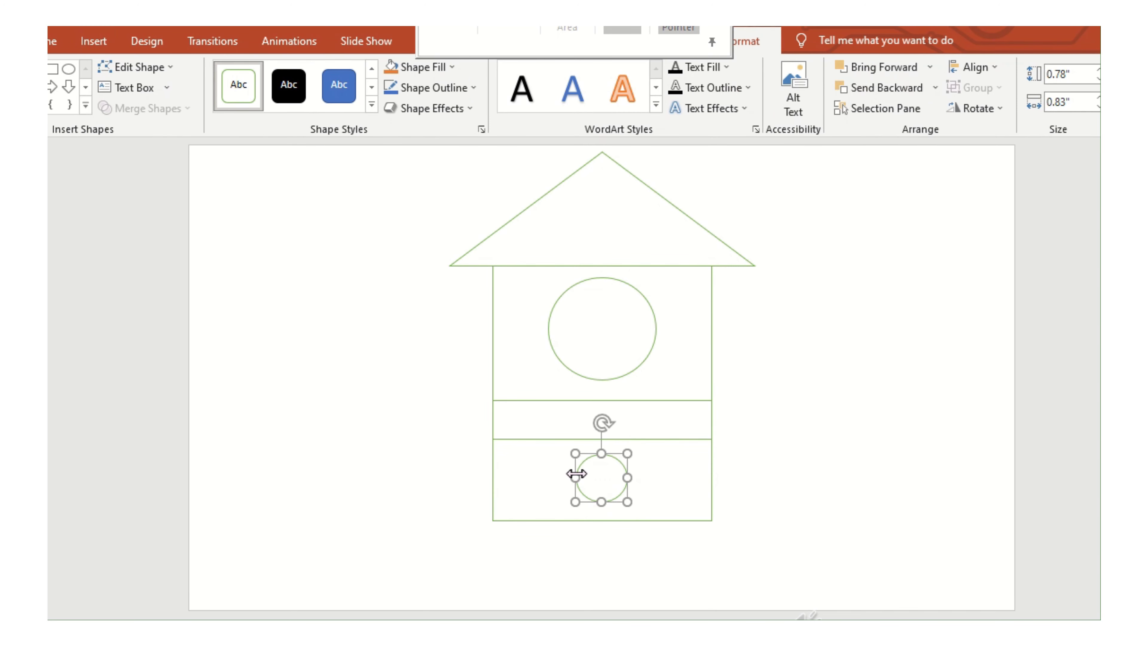
# Duplicate the small circle twice and space the three evenly across the lower box.
pyautogui.rightClick(591, 487)
pyautogui.click(623, 121)
pyautogui.rightClick(822, 474)
pyautogui.click(851, 316)
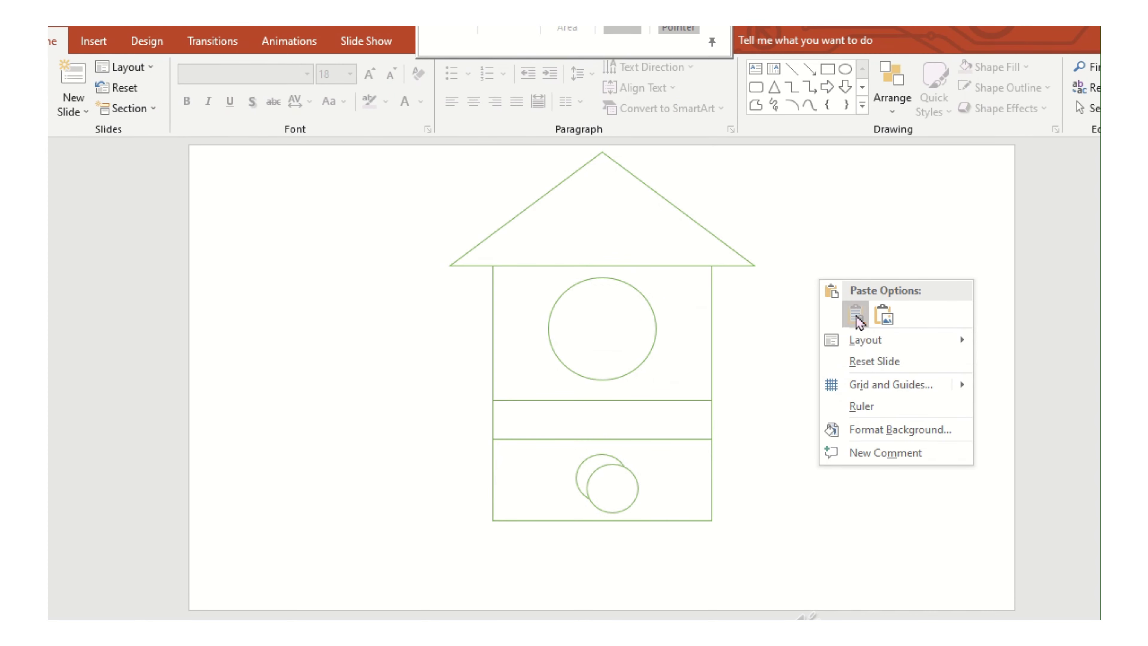
pyautogui.rightClick(805, 435)
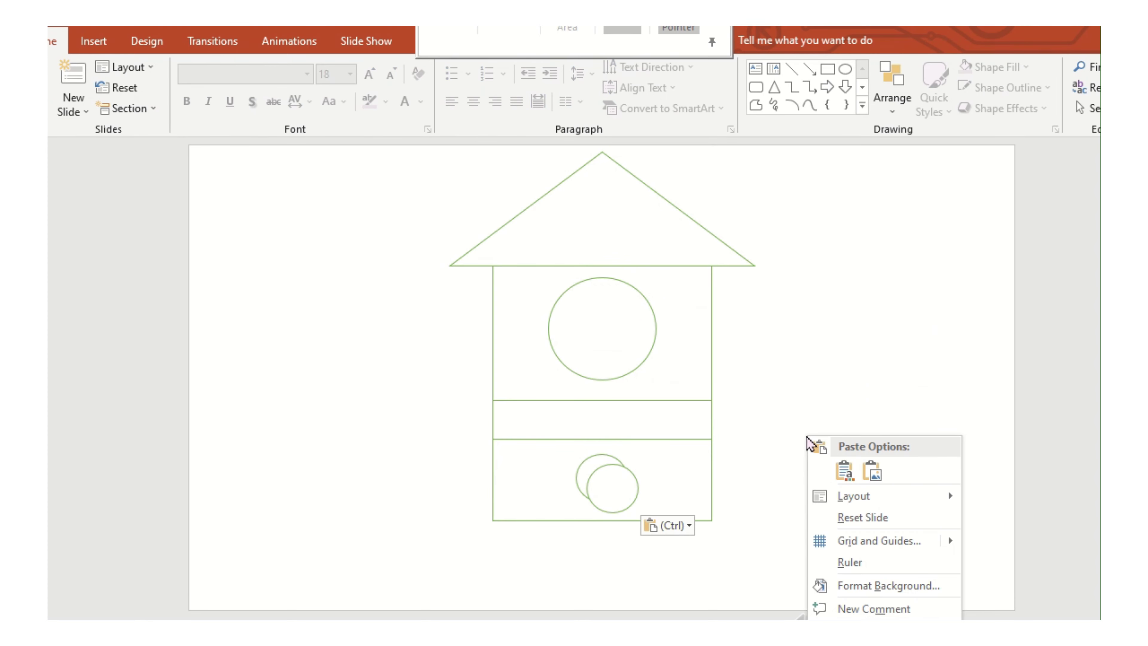
pyautogui.click(849, 480)
pyautogui.moveTo(632, 497); pyautogui.dragTo(680, 469)
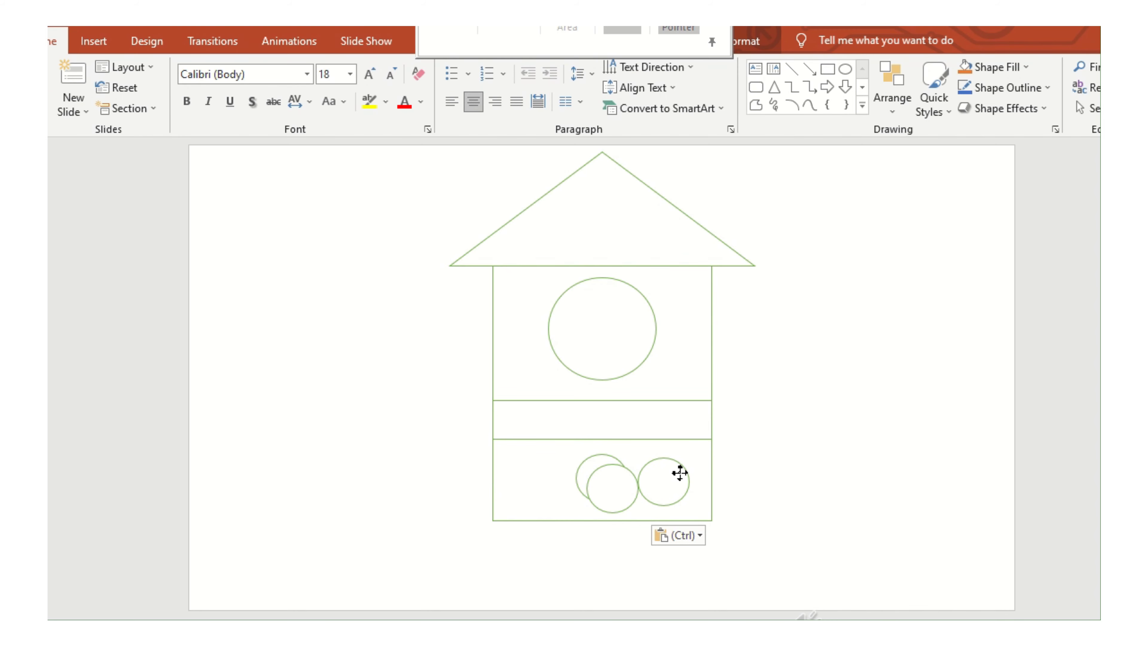
pyautogui.moveTo(609, 486); pyautogui.dragTo(536, 474)
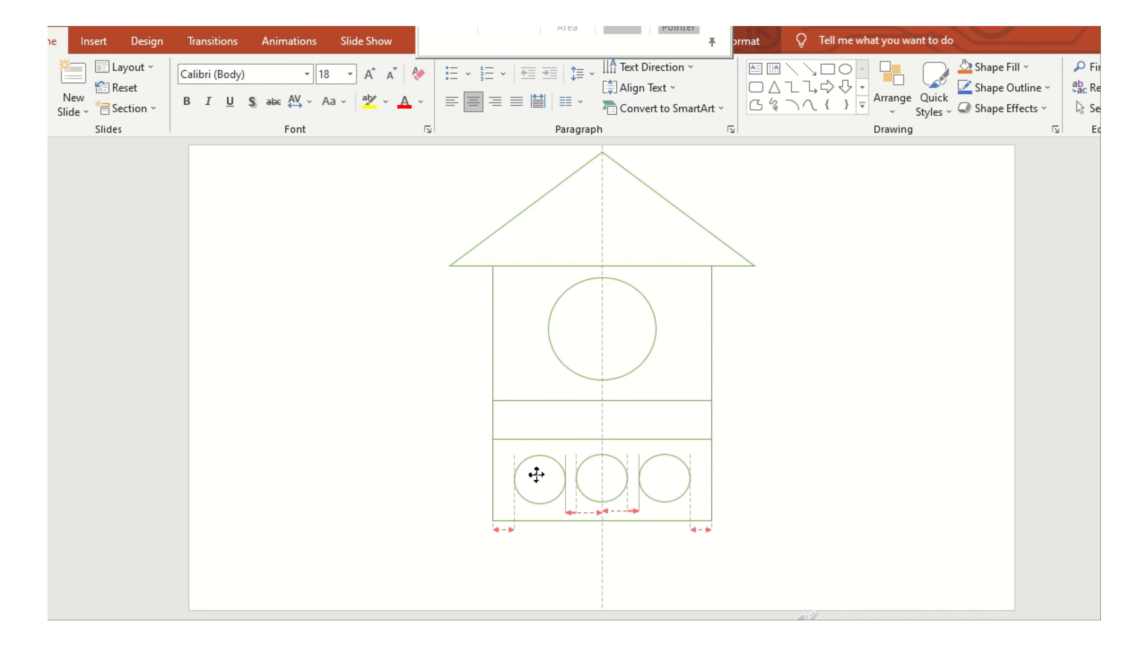
pyautogui.click(879, 413)
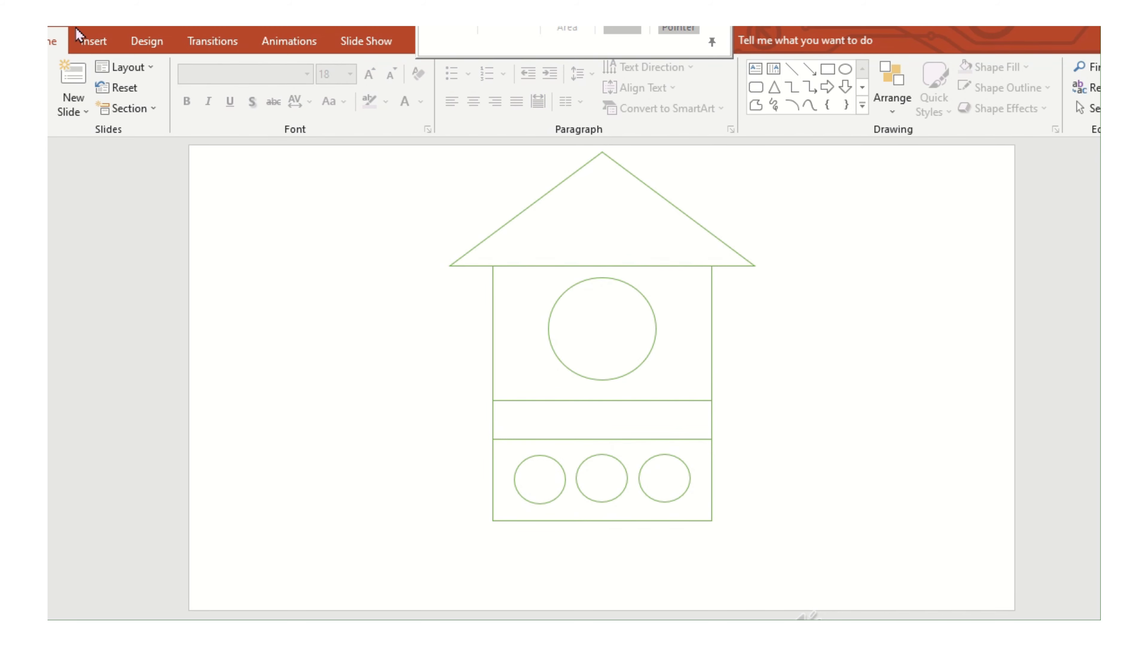
pyautogui.click(90, 41)
pyautogui.click(260, 104)
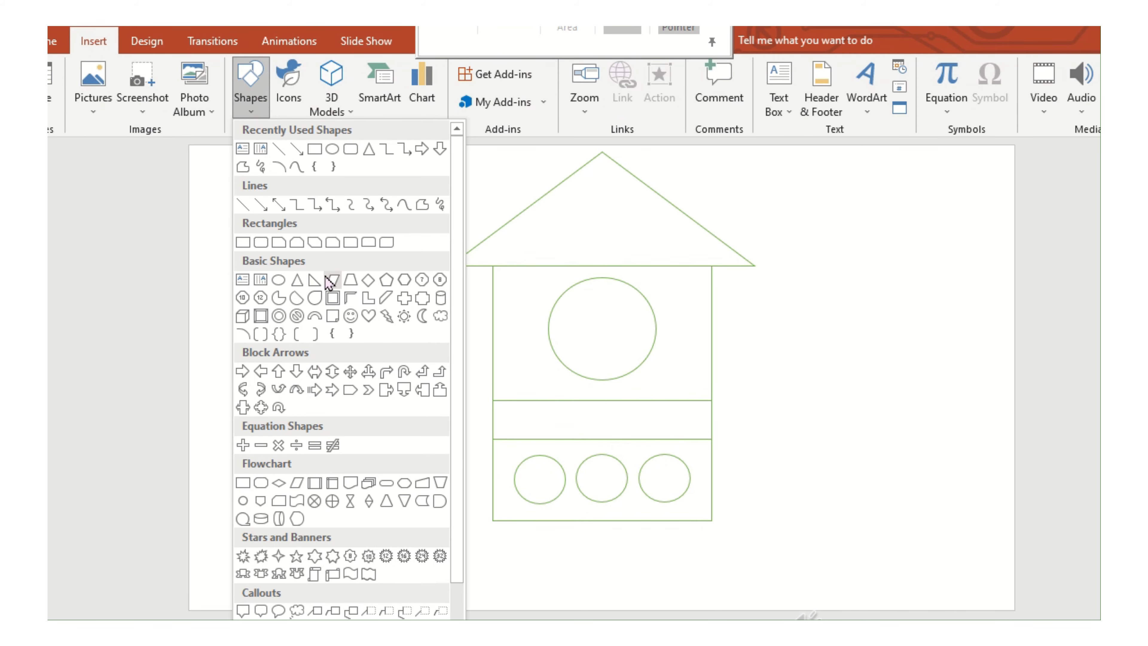
# Draw a white, green-outlined right-triangle fin off the lower box's right edge.
pyautogui.click(260, 280)
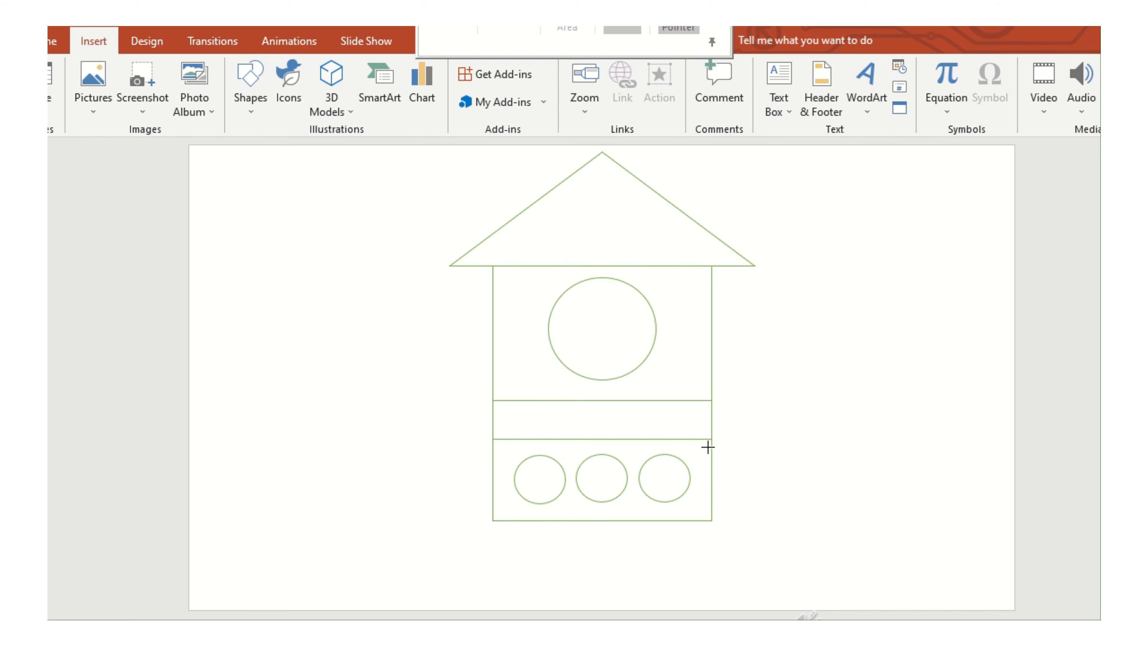
pyautogui.moveTo(711, 441); pyautogui.dragTo(801, 519)
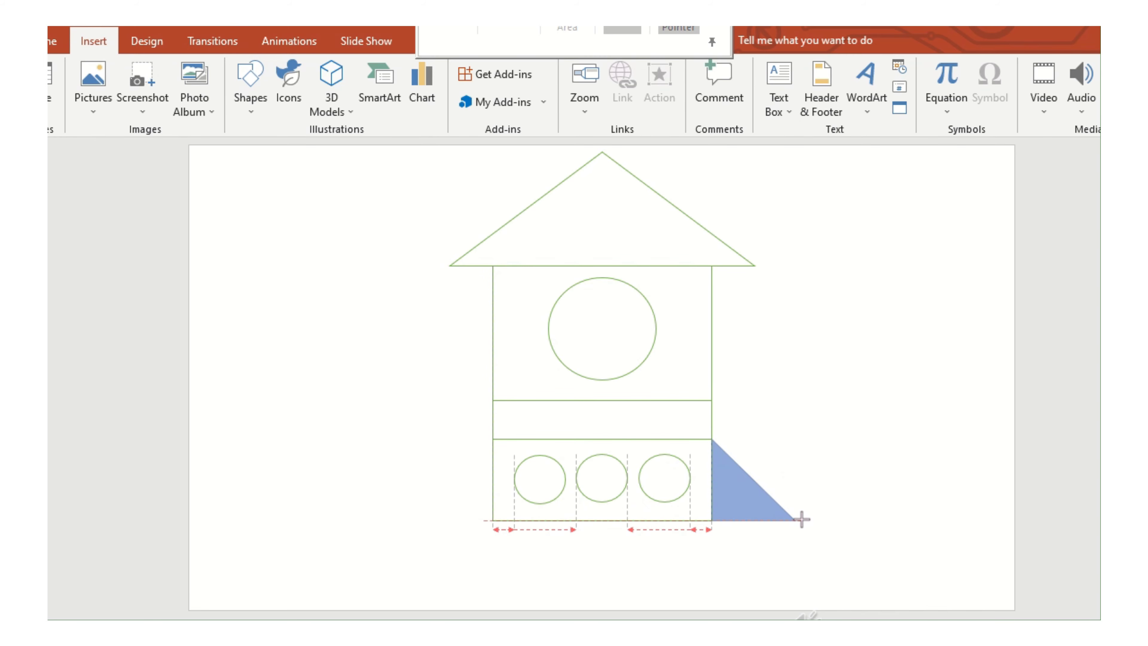
pyautogui.click(244, 96)
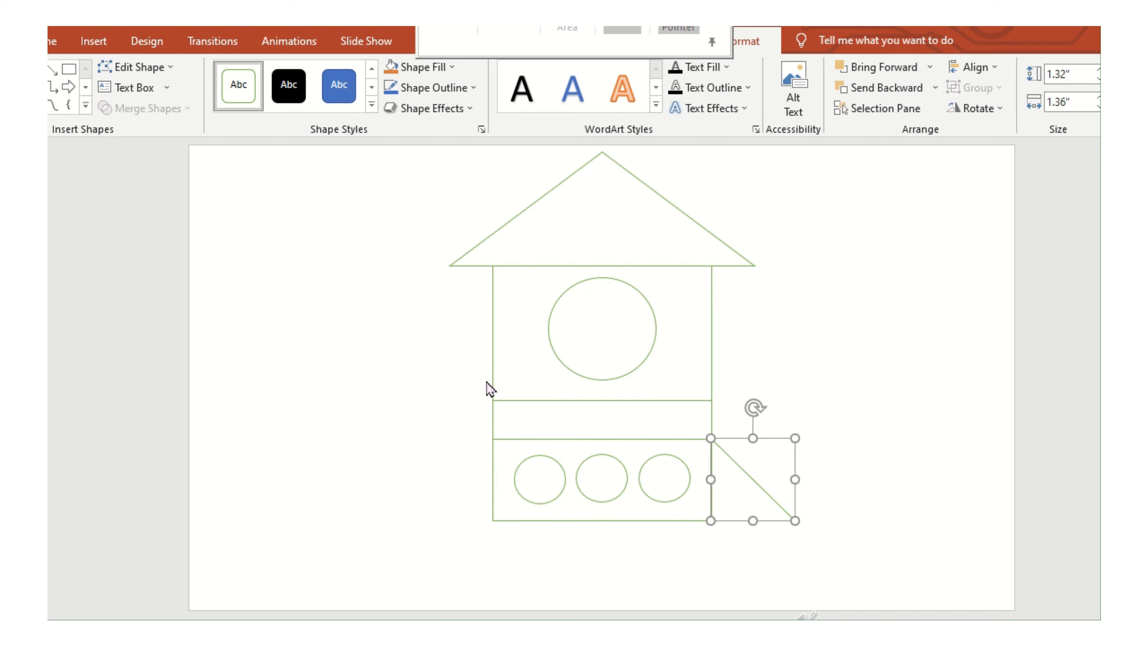
# Copy the fin, flip it horizontally, and set it flush against the box's left side.
pyautogui.rightClick(752, 495)
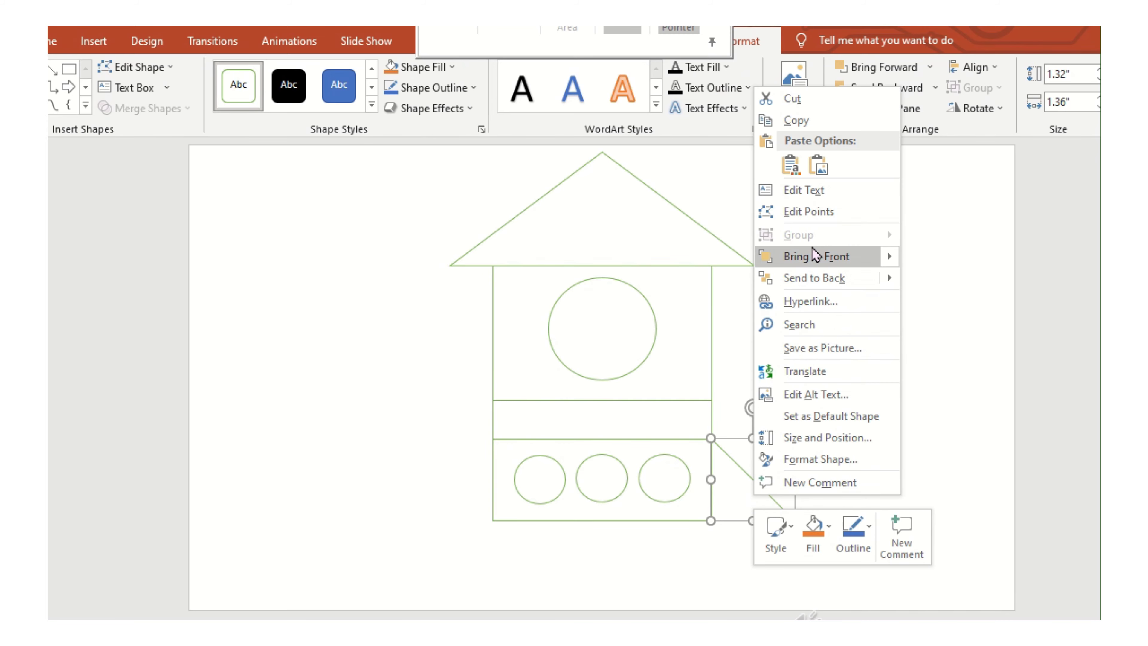
pyautogui.click(793, 120)
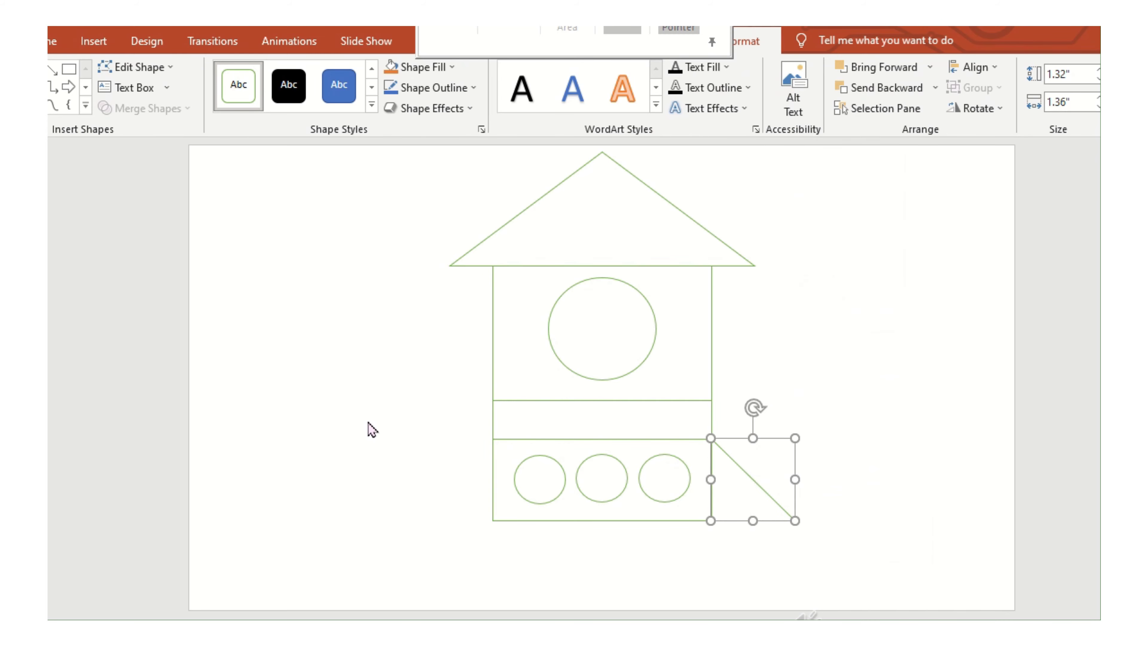
pyautogui.rightClick(370, 427)
pyautogui.click(434, 457)
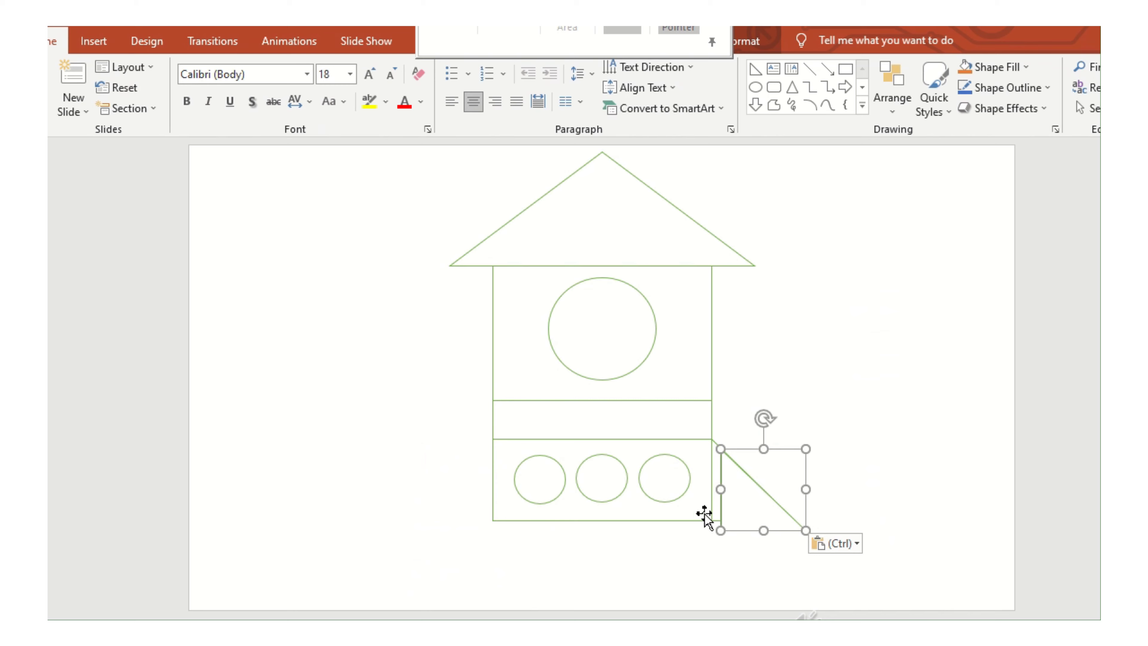
pyautogui.moveTo(805, 489); pyautogui.dragTo(638, 488)
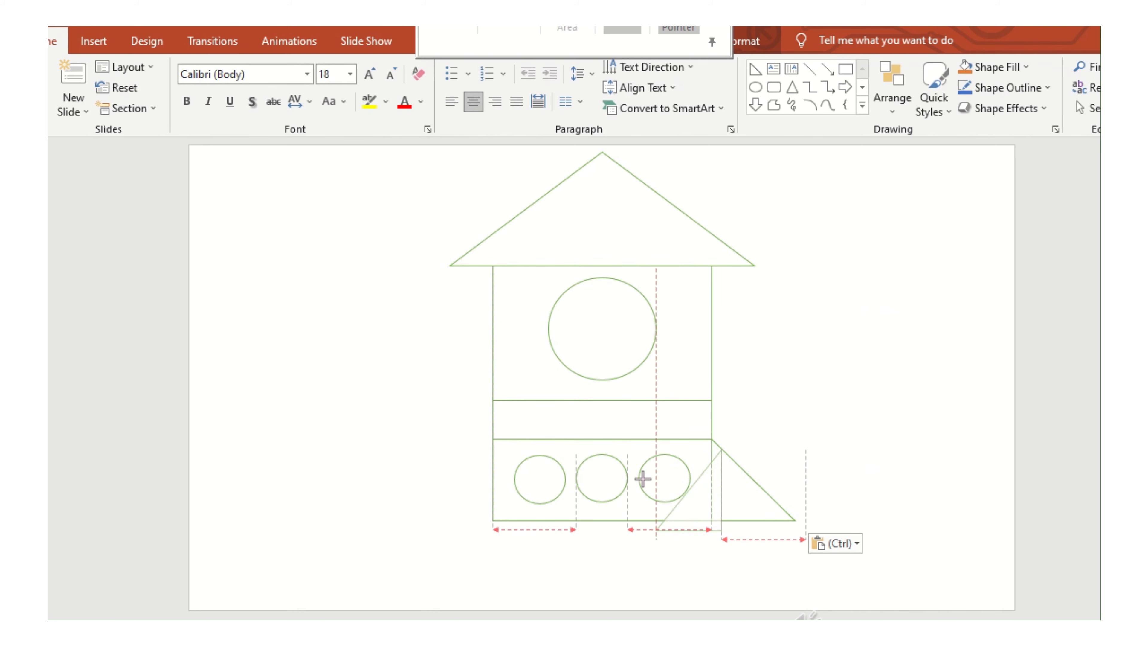
pyautogui.moveTo(708, 530); pyautogui.dragTo(479, 517)
pyautogui.click(404, 477)
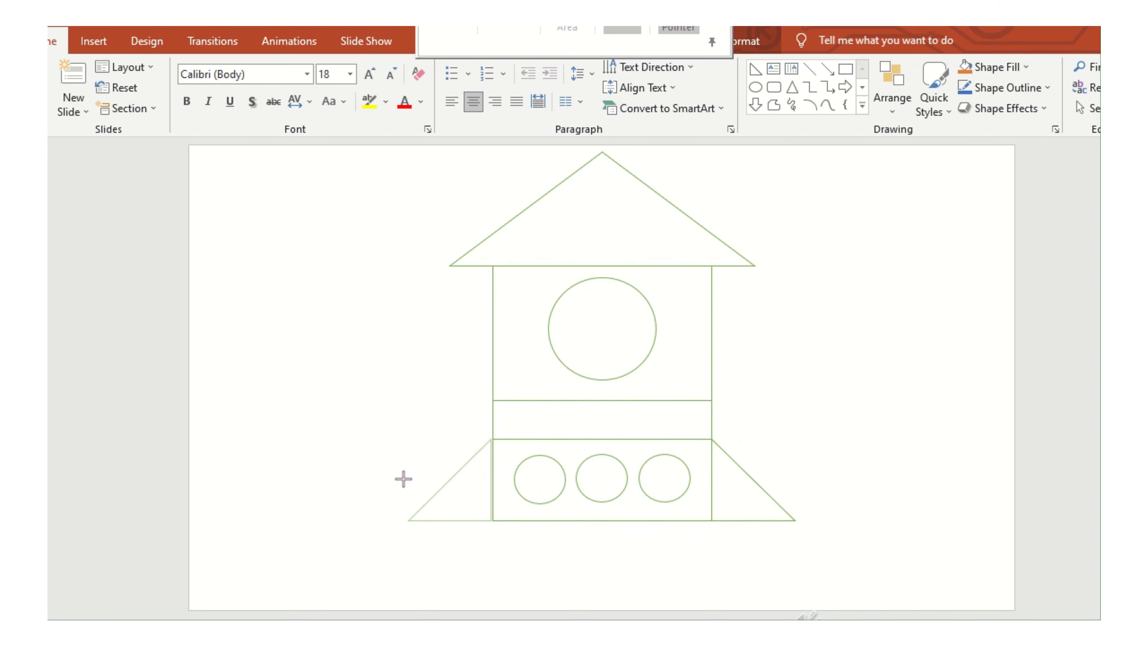
pyautogui.moveTo(428, 495); pyautogui.dragTo(454, 495)
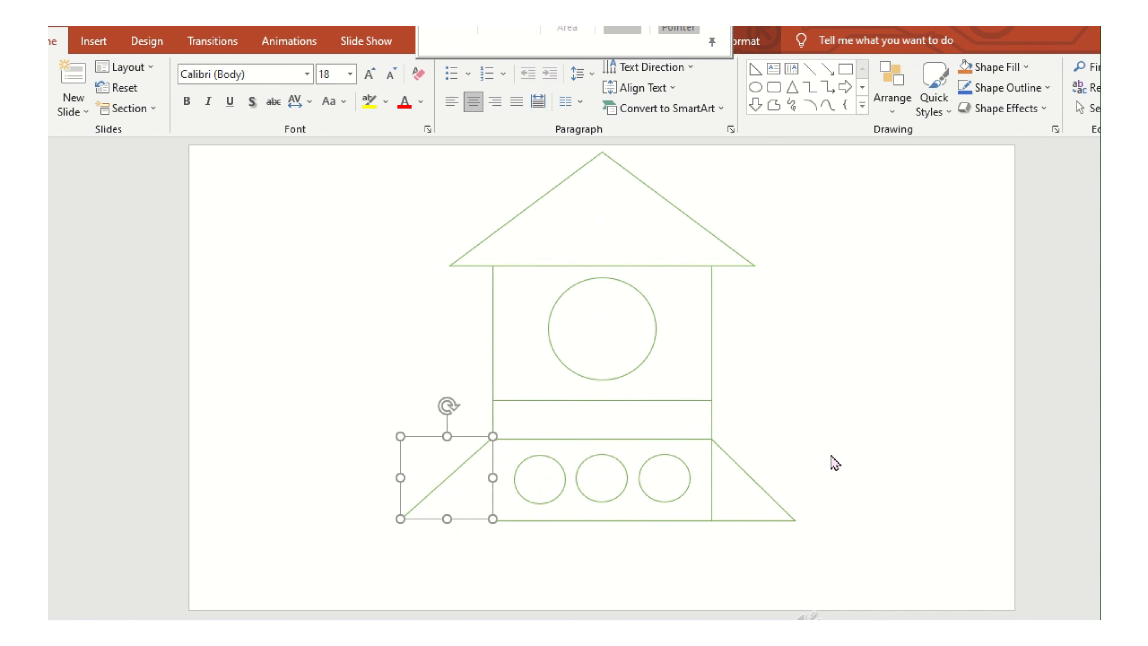
pyautogui.click(873, 377)
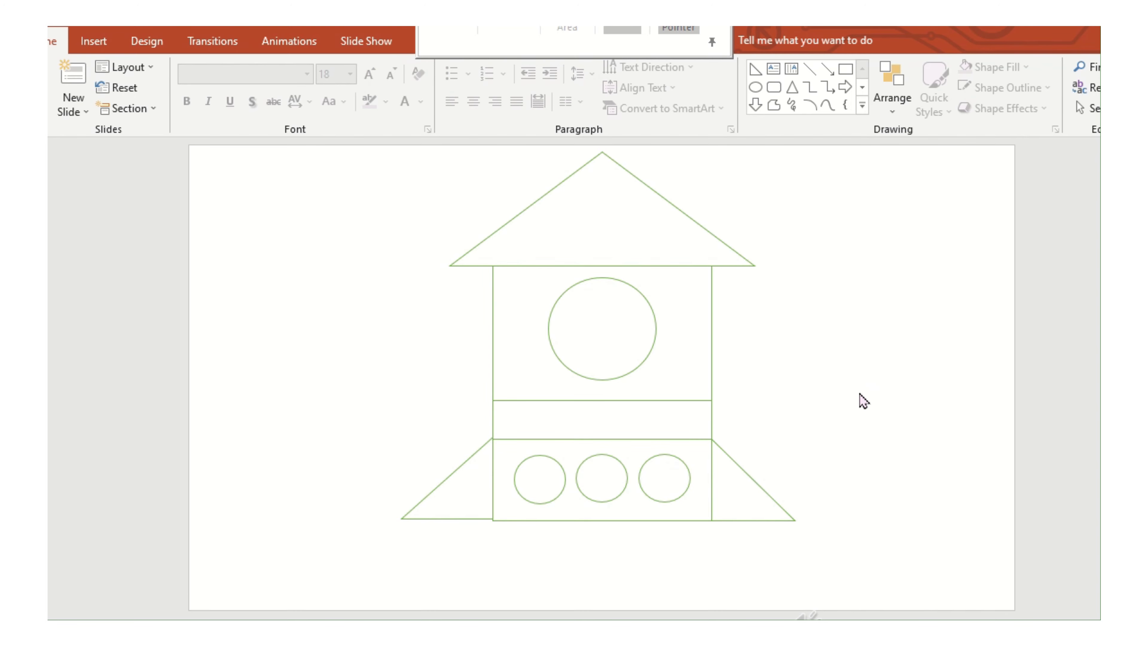
pyautogui.click(93, 40)
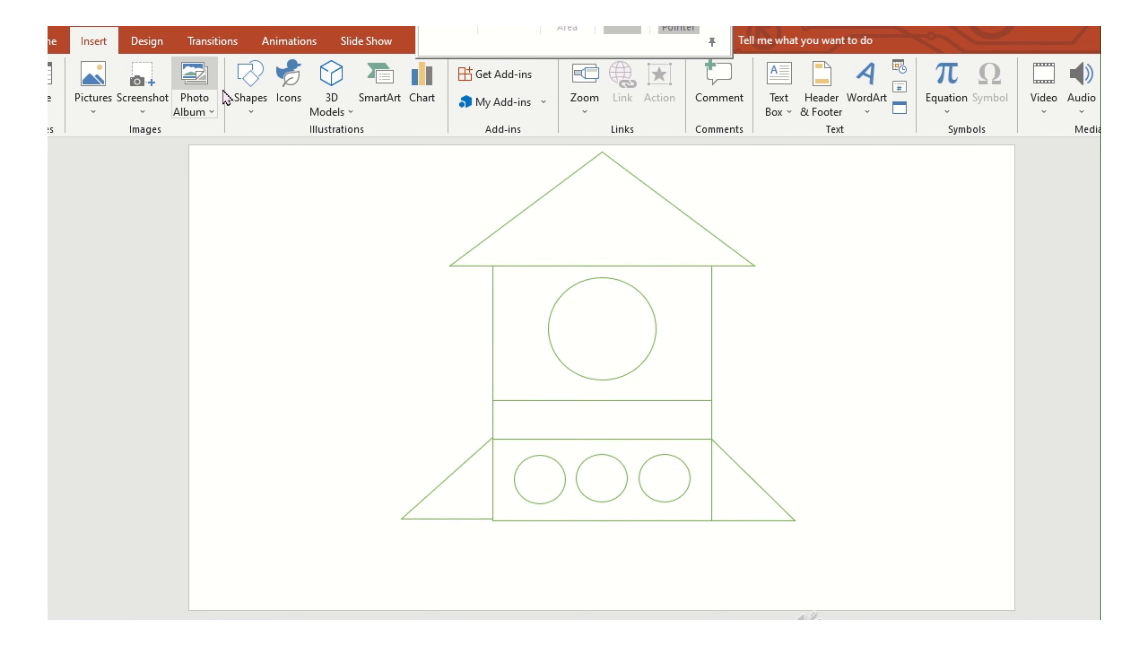
# Draw a white, green-outlined leg rectangle touching the base under the box's left side.
pyautogui.click(239, 102)
pyautogui.click(331, 149)
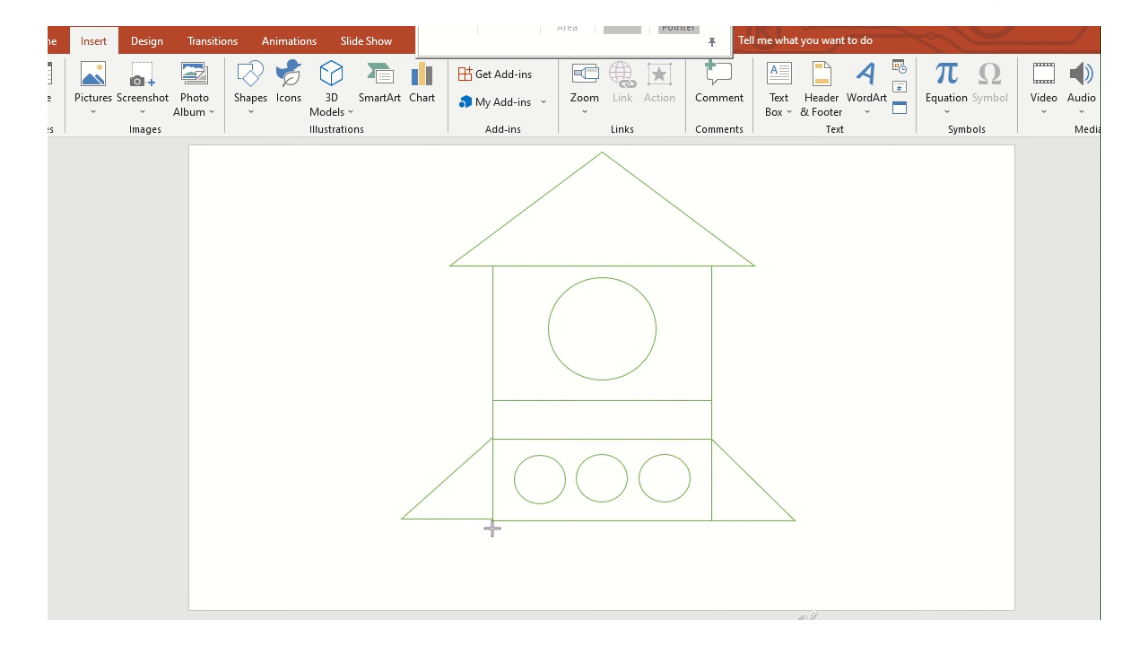
pyautogui.moveTo(492, 528); pyautogui.dragTo(577, 572)
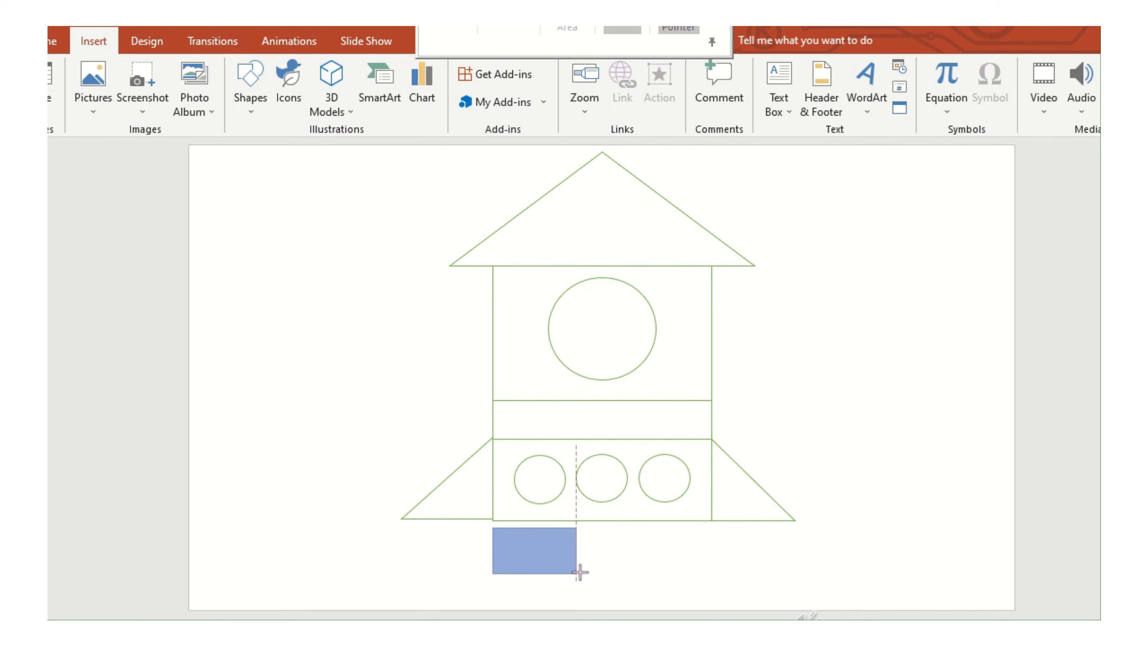
pyautogui.moveTo(552, 556); pyautogui.dragTo(555, 550)
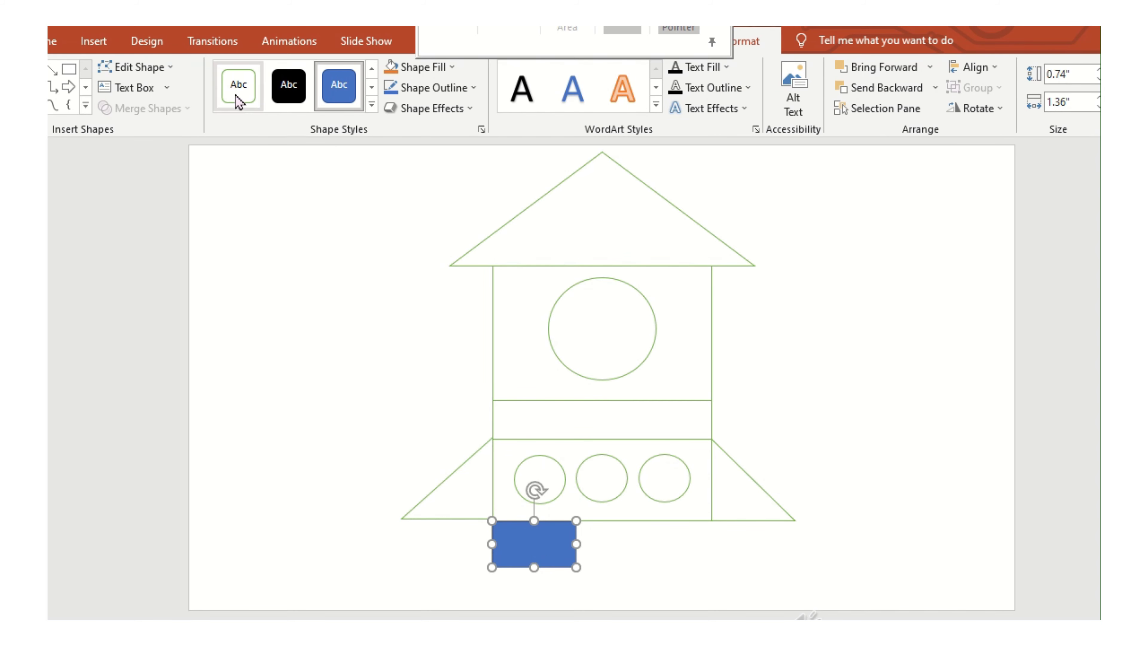
pyautogui.click(238, 96)
# Copy the leg and place the duplicate under the box's right side.
pyautogui.rightClick(547, 548)
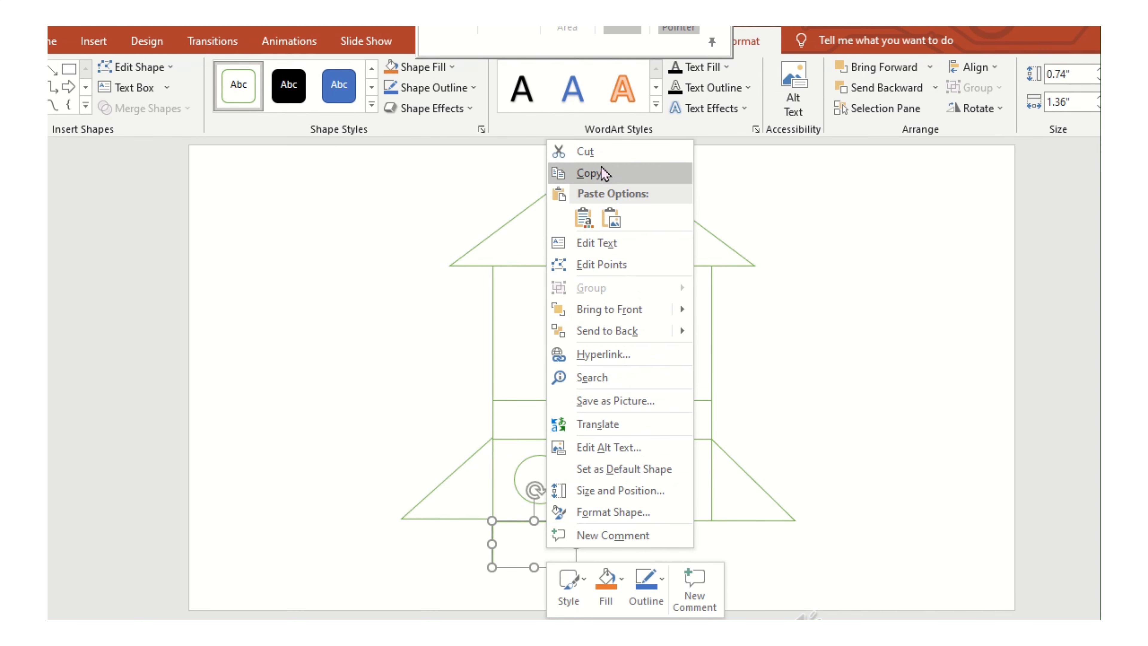
pyautogui.click(588, 173)
pyautogui.rightClick(845, 384)
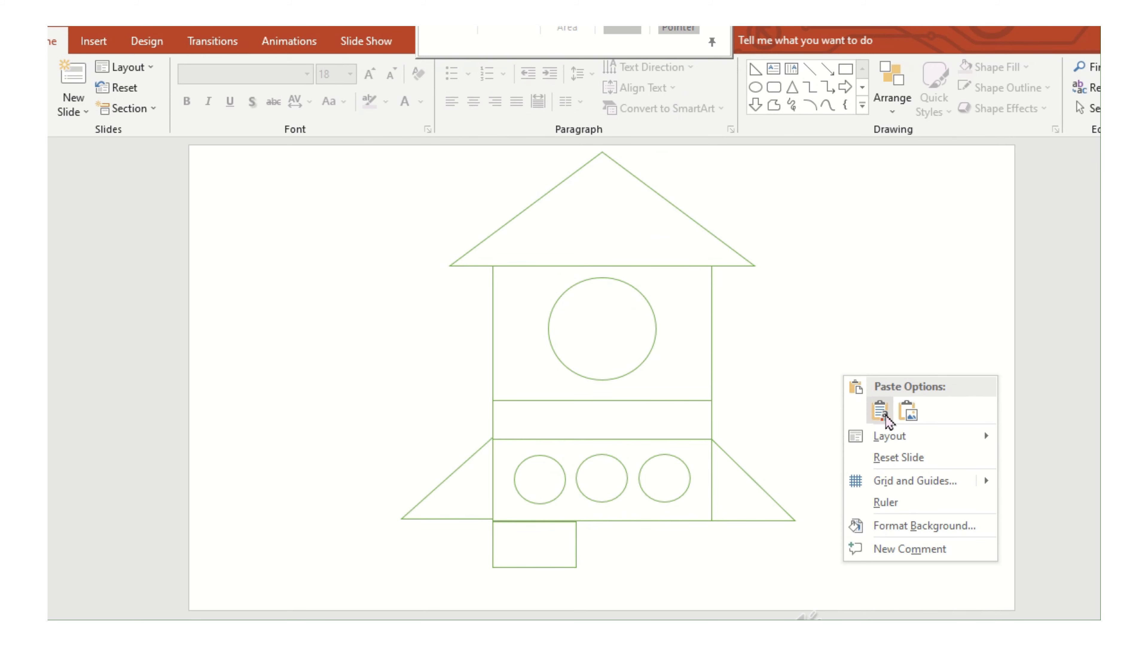
pyautogui.click(880, 411)
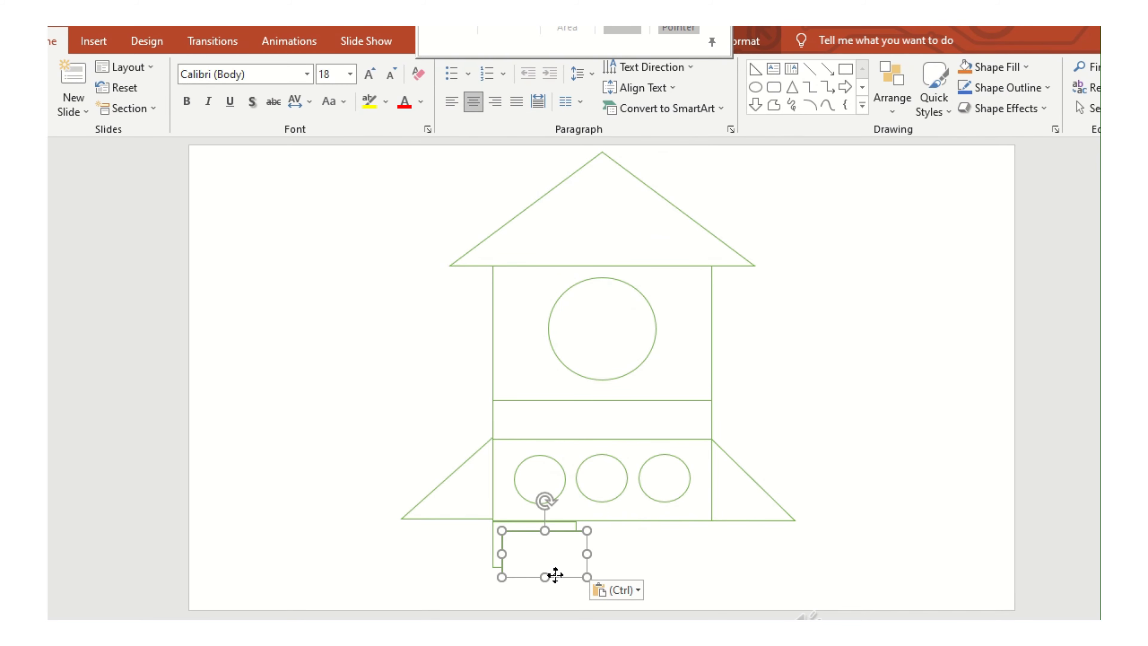
pyautogui.moveTo(555, 574); pyautogui.dragTo(682, 565)
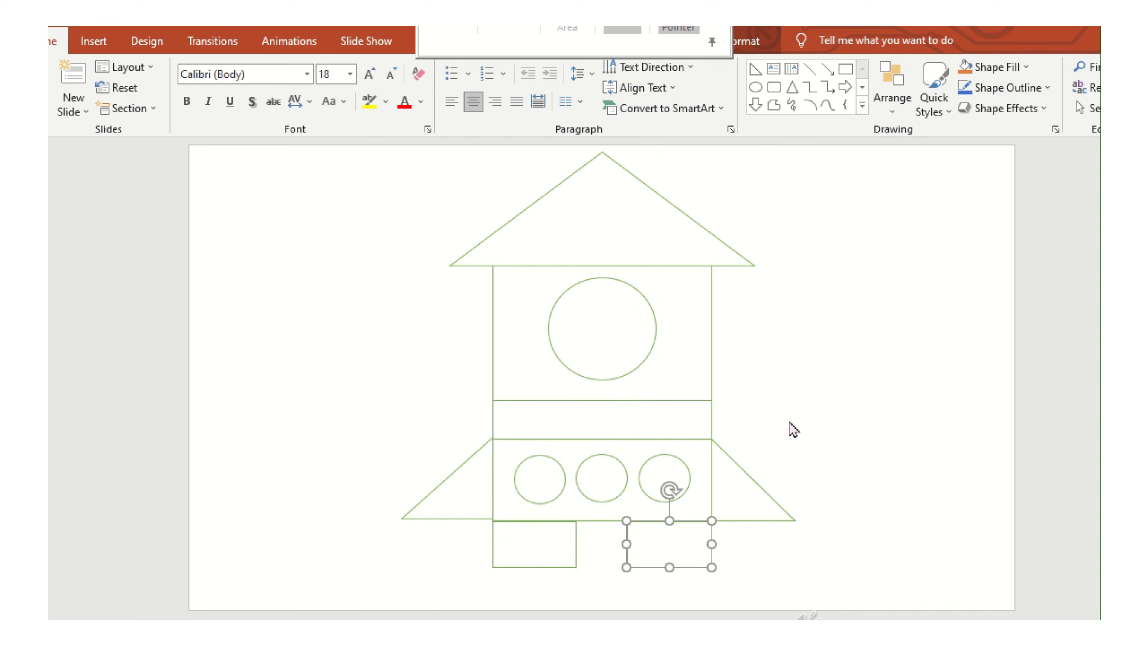
pyautogui.click(807, 418)
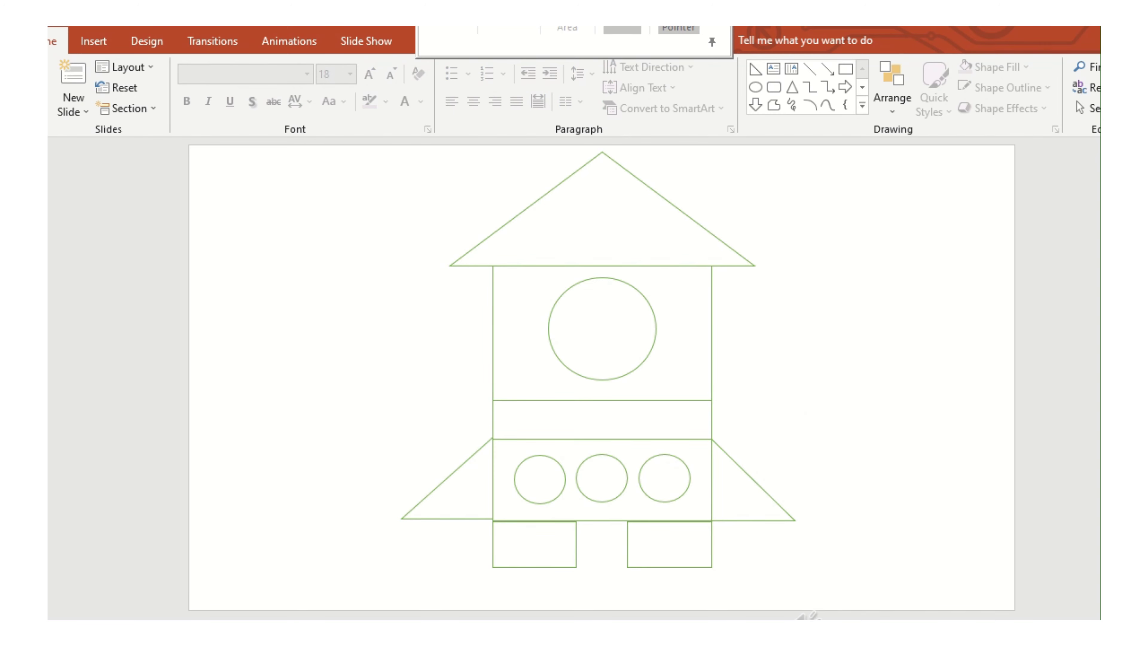
pyautogui.click(94, 41)
# Draw a white, green-outlined trapezoid foot below the left leg.
pyautogui.click(250, 88)
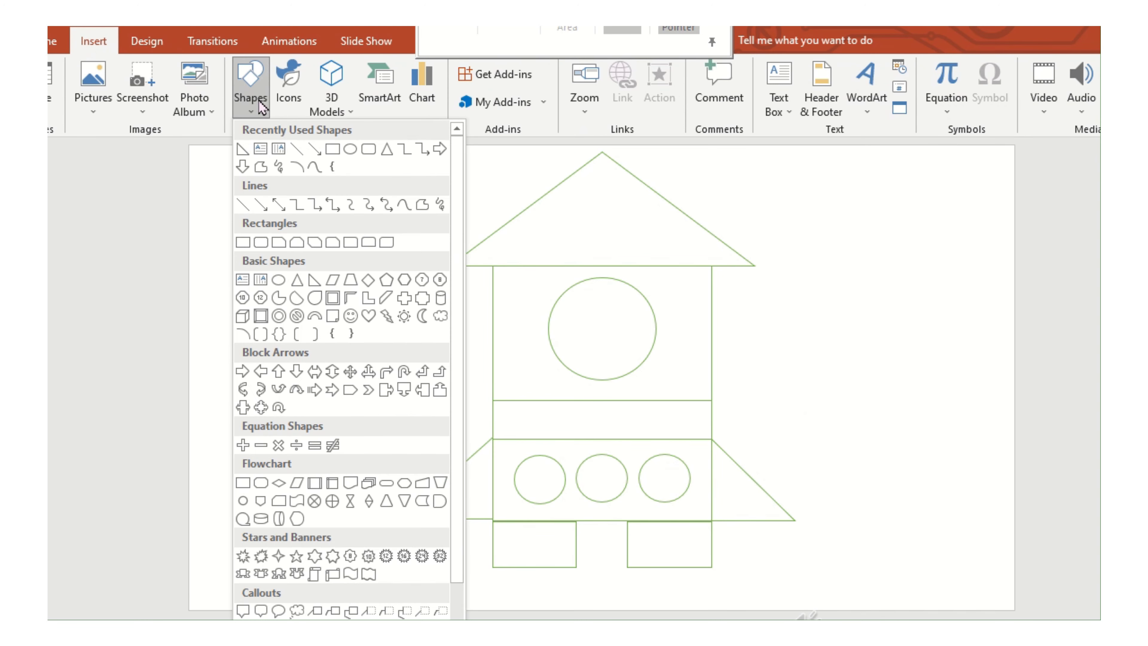
pyautogui.click(350, 279)
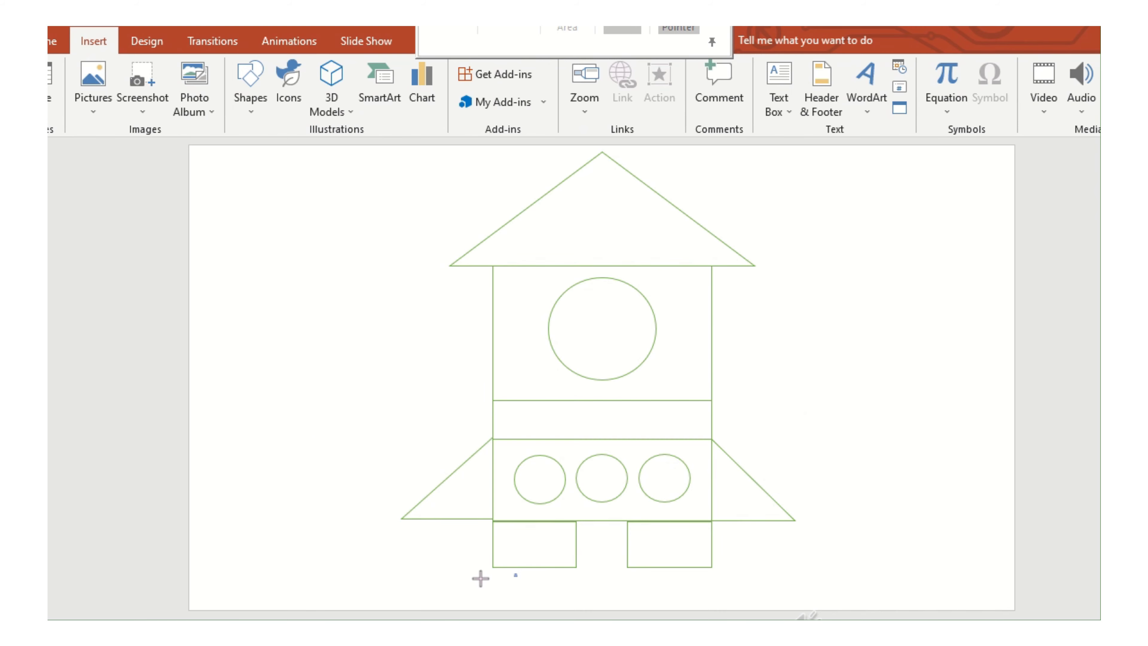
pyautogui.moveTo(514, 572)
pyautogui.mouseDown()
pyautogui.moveTo(442, 604)
pyautogui.moveTo(457, 576)
pyautogui.moveTo(549, 575)
pyautogui.moveTo(491, 597)
pyautogui.moveTo(537, 586)
pyautogui.mouseUp()
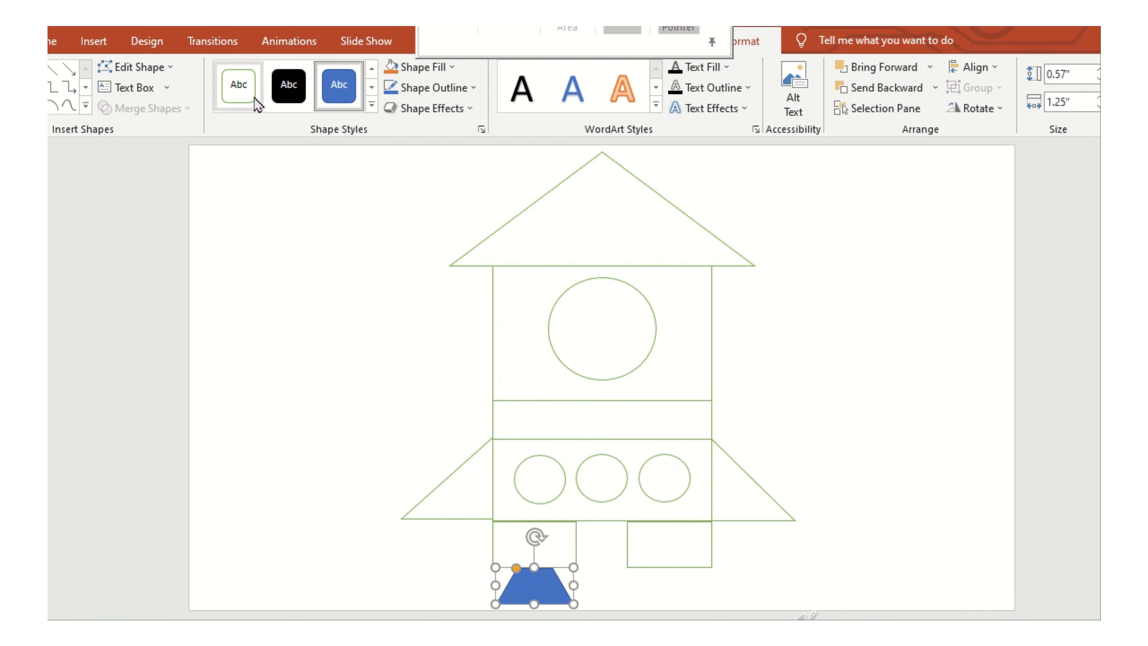
pyautogui.click(238, 85)
# Copy the trapezoid foot and place the duplicate under the right leg.
pyautogui.rightClick(534, 587)
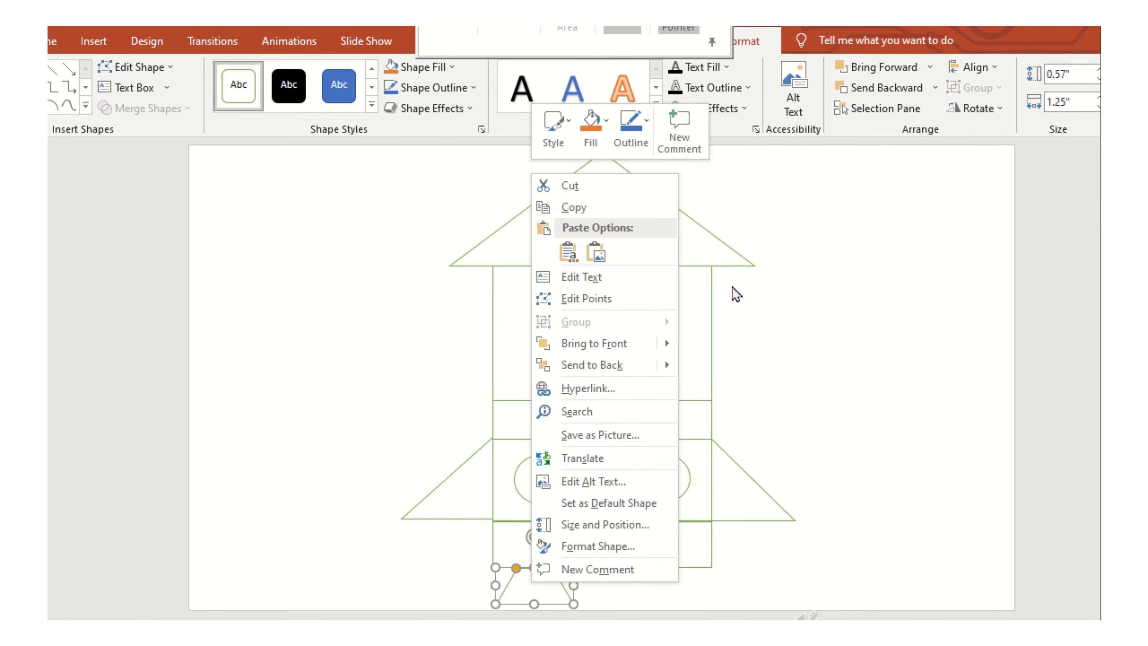
pyautogui.click(587, 208)
pyautogui.click(831, 371)
pyautogui.rightClick(831, 370)
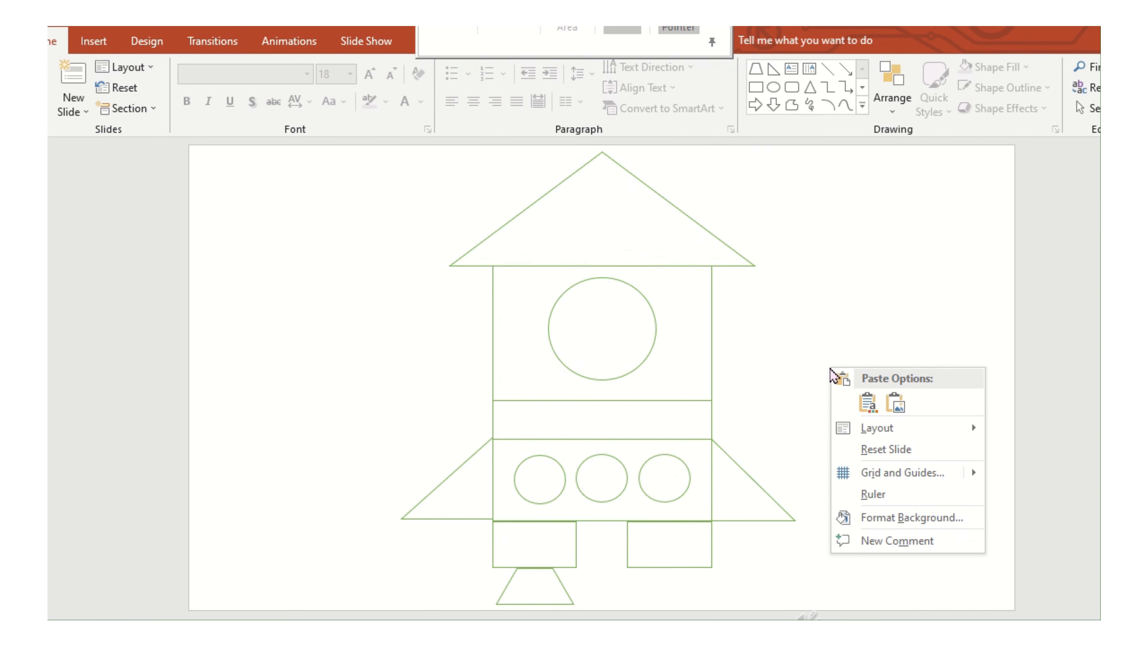
pyautogui.click(874, 406)
pyautogui.click(874, 405)
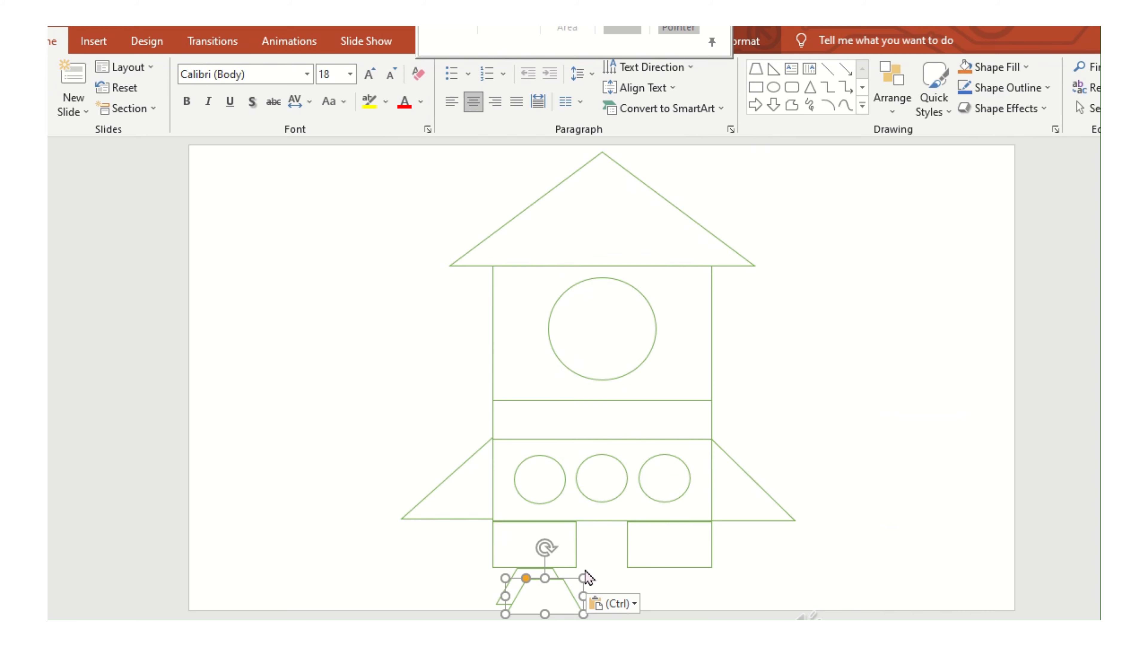
pyautogui.moveTo(561, 583); pyautogui.dragTo(685, 567)
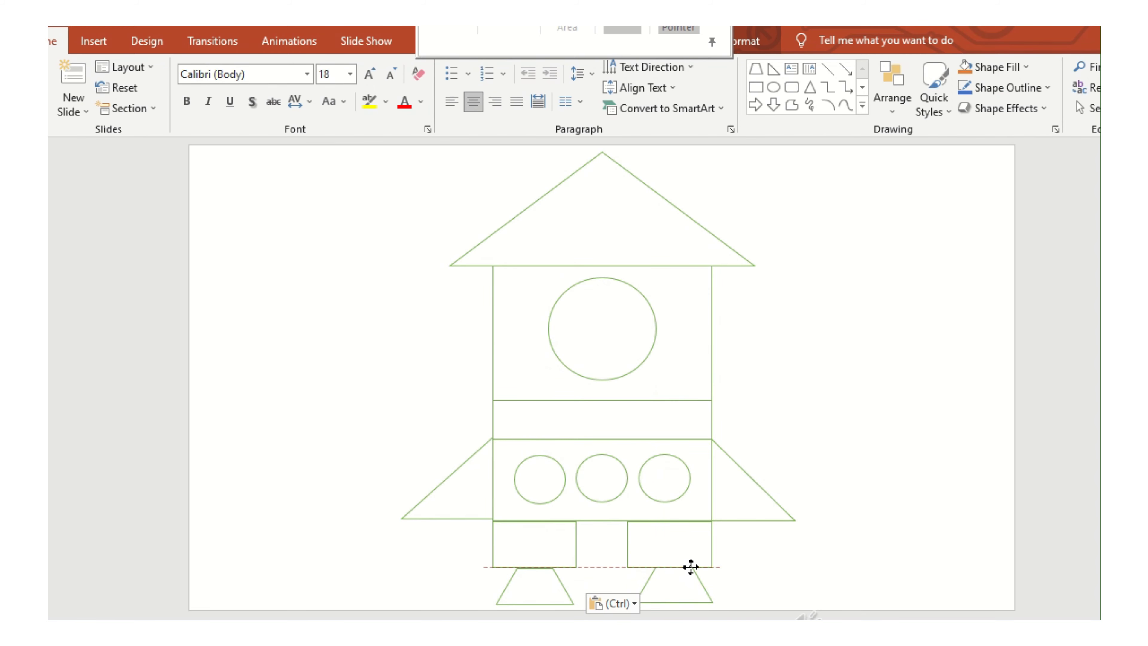
pyautogui.click(922, 350)
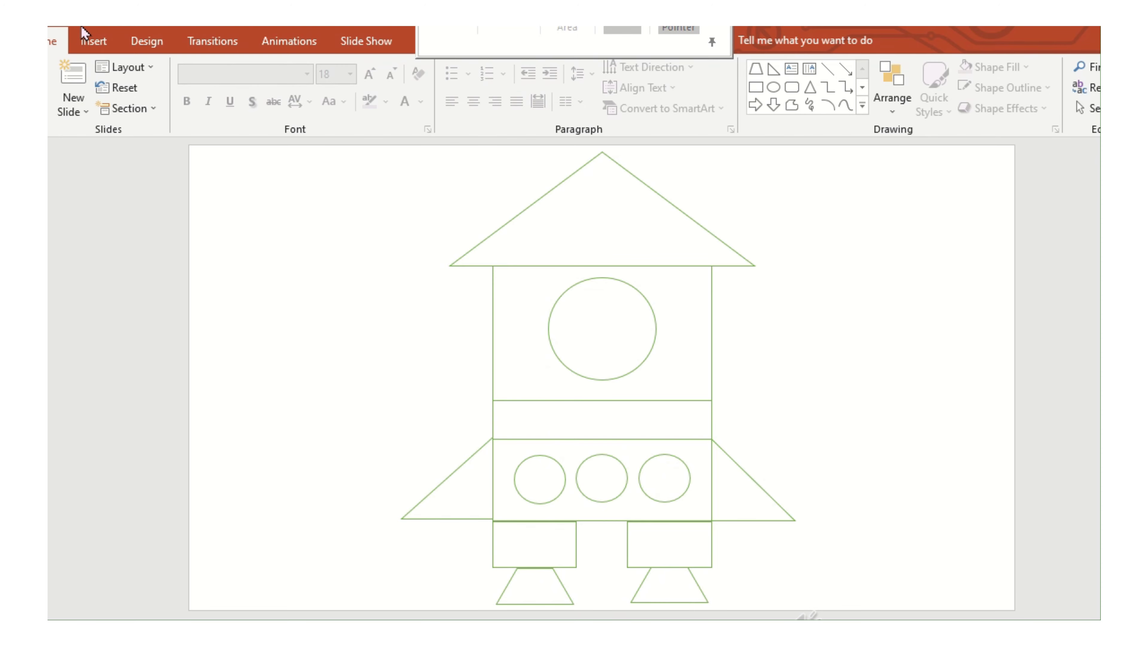
pyautogui.click(93, 41)
pyautogui.click(252, 104)
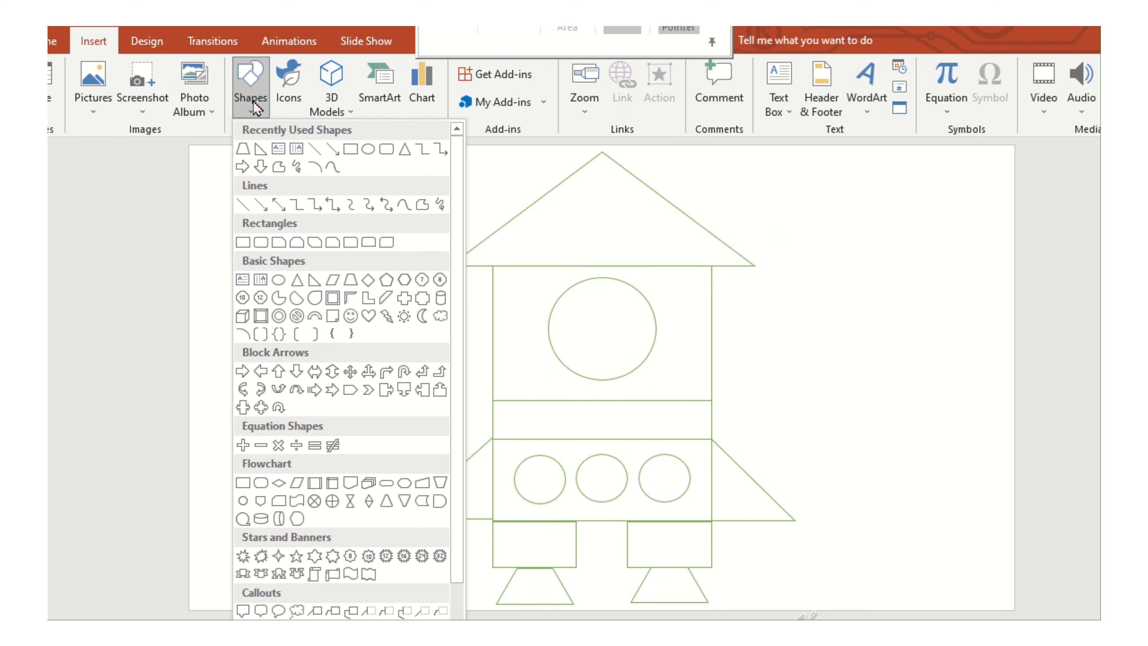
# Draw a 5-point star left of the rocket with white fill and green outline.
pyautogui.click(296, 557)
pyautogui.moveTo(252, 287); pyautogui.dragTo(360, 392)
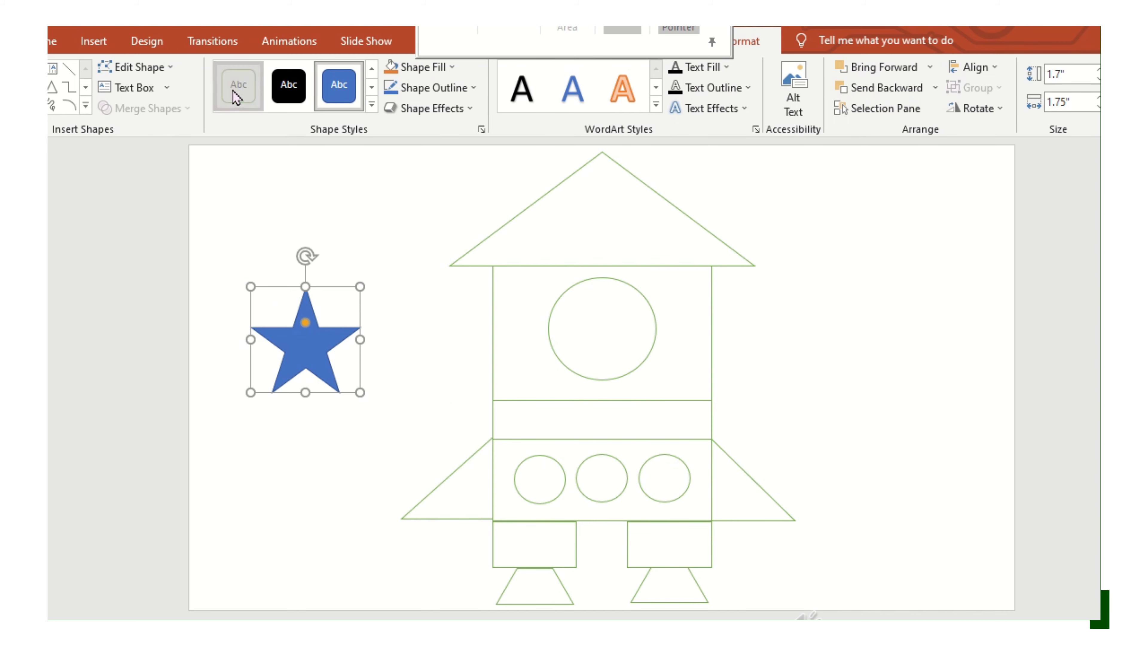
pyautogui.click(238, 85)
# Duplicate the star and move the copy to the slide's lower right.
pyautogui.rightClick(319, 367)
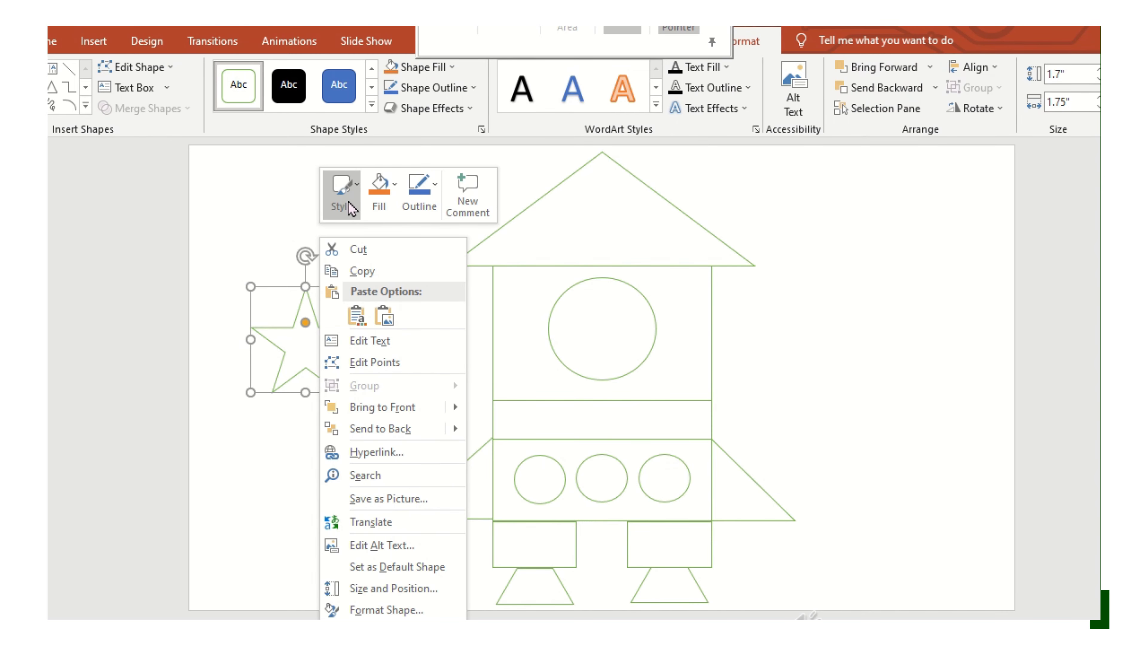
pyautogui.click(366, 271)
pyautogui.rightClick(835, 358)
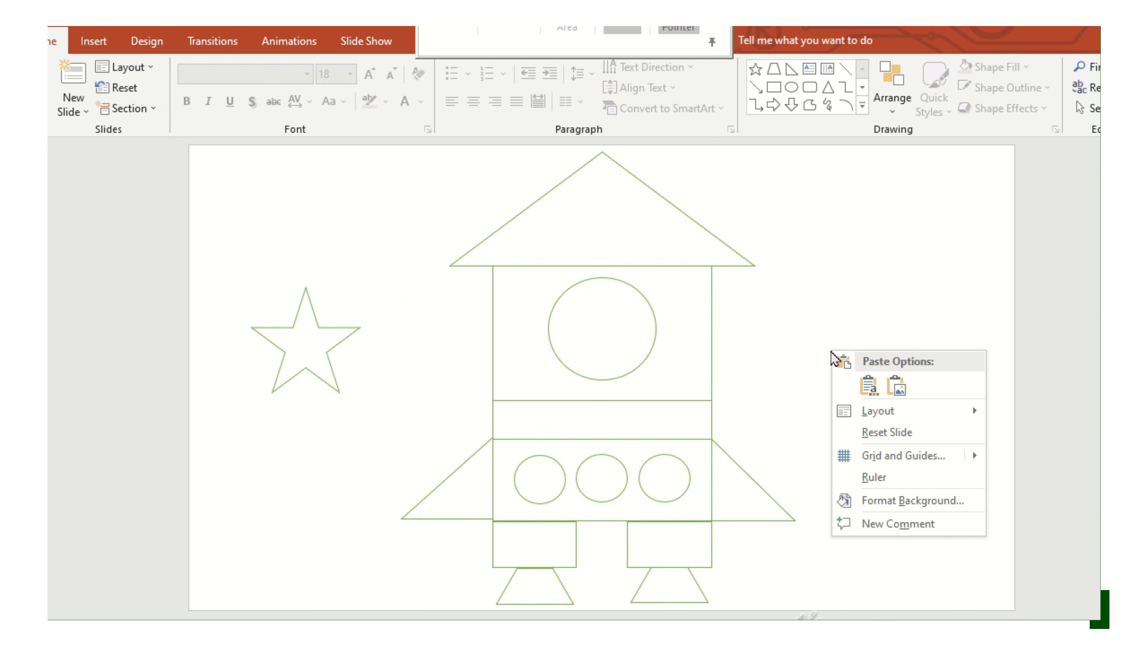
pyautogui.click(864, 385)
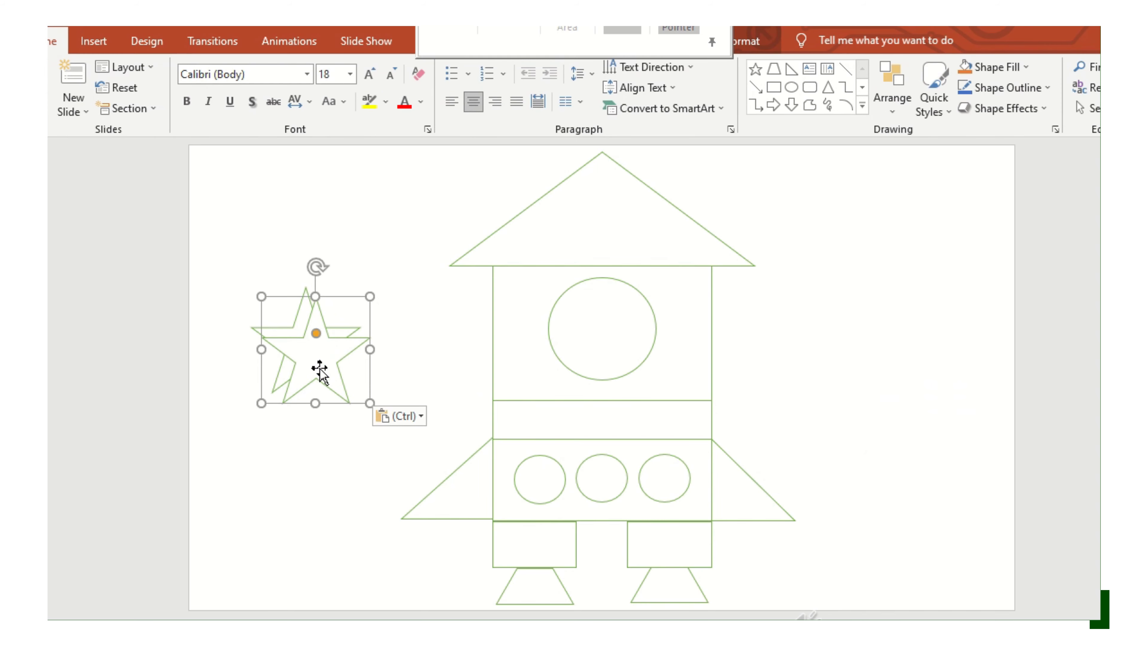
pyautogui.moveTo(327, 392); pyautogui.dragTo(924, 610)
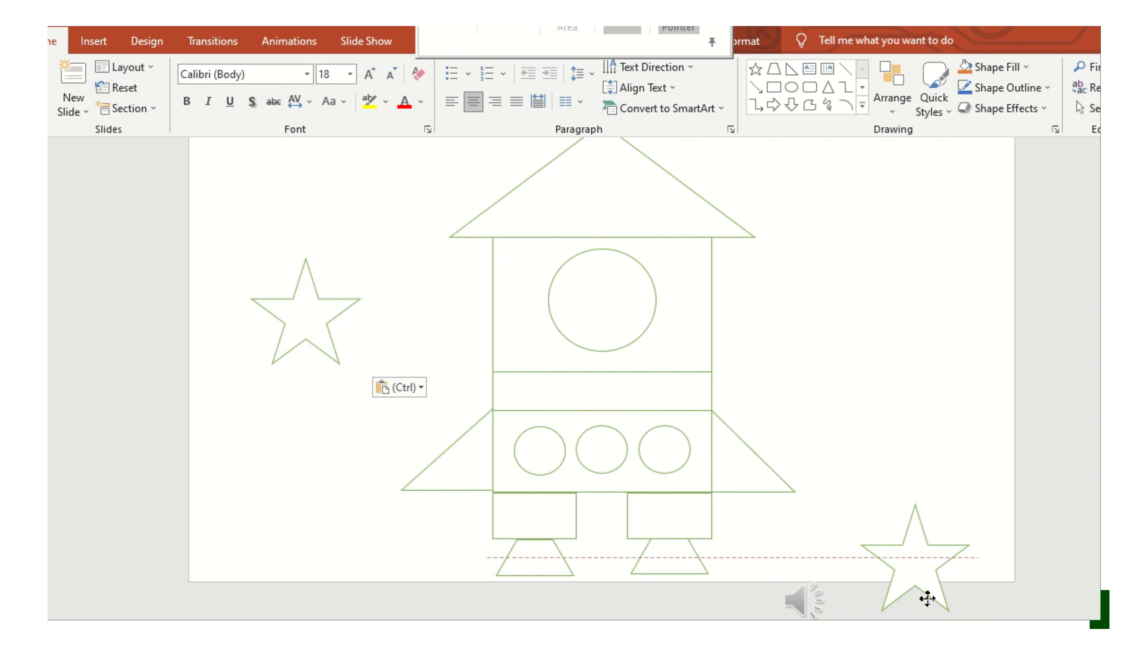
pyautogui.moveTo(924, 610); pyautogui.dragTo(926, 601)
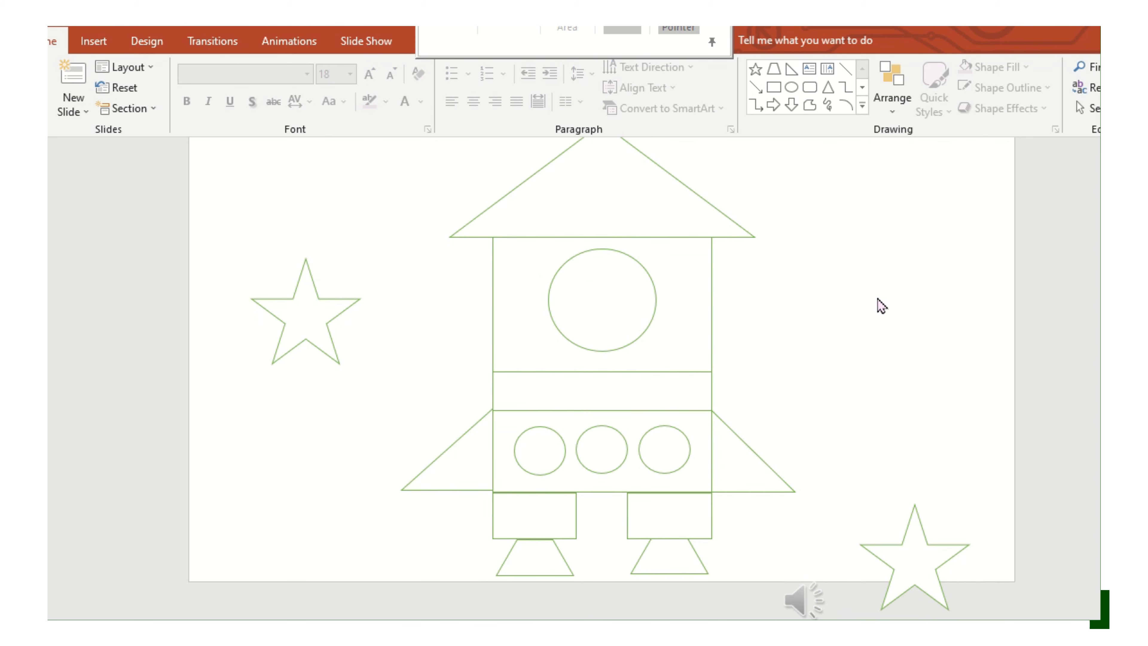
# Paste another star and position it at the slide's upper right.
pyautogui.rightClick(881, 306)
pyautogui.click(914, 334)
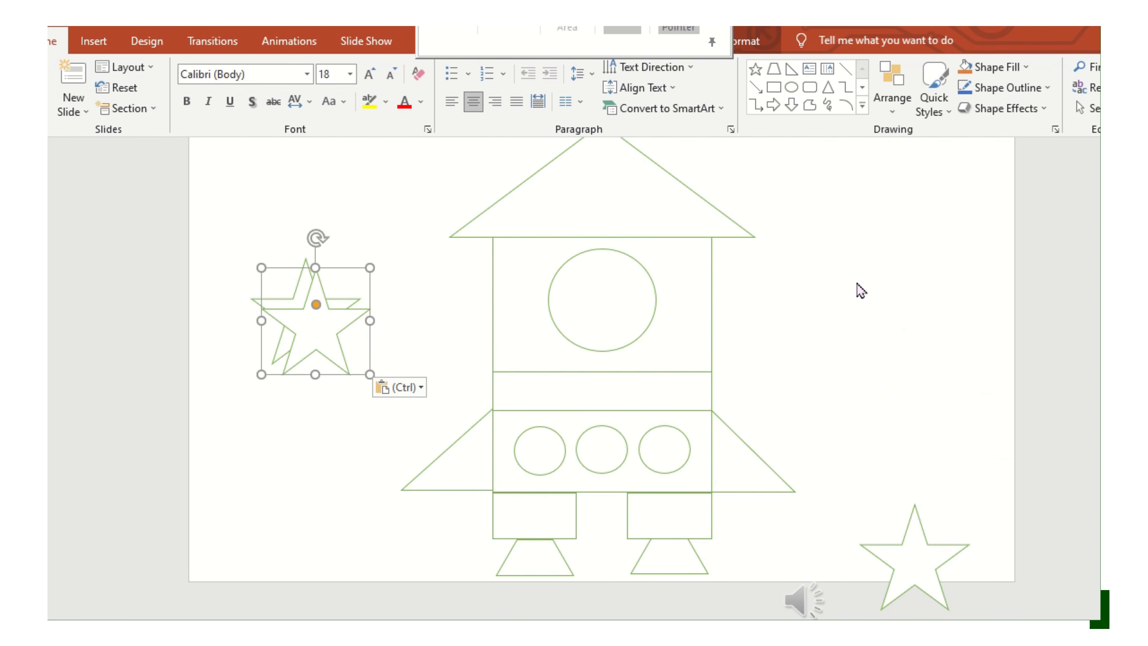
pyautogui.moveTo(310, 331); pyautogui.dragTo(874, 216)
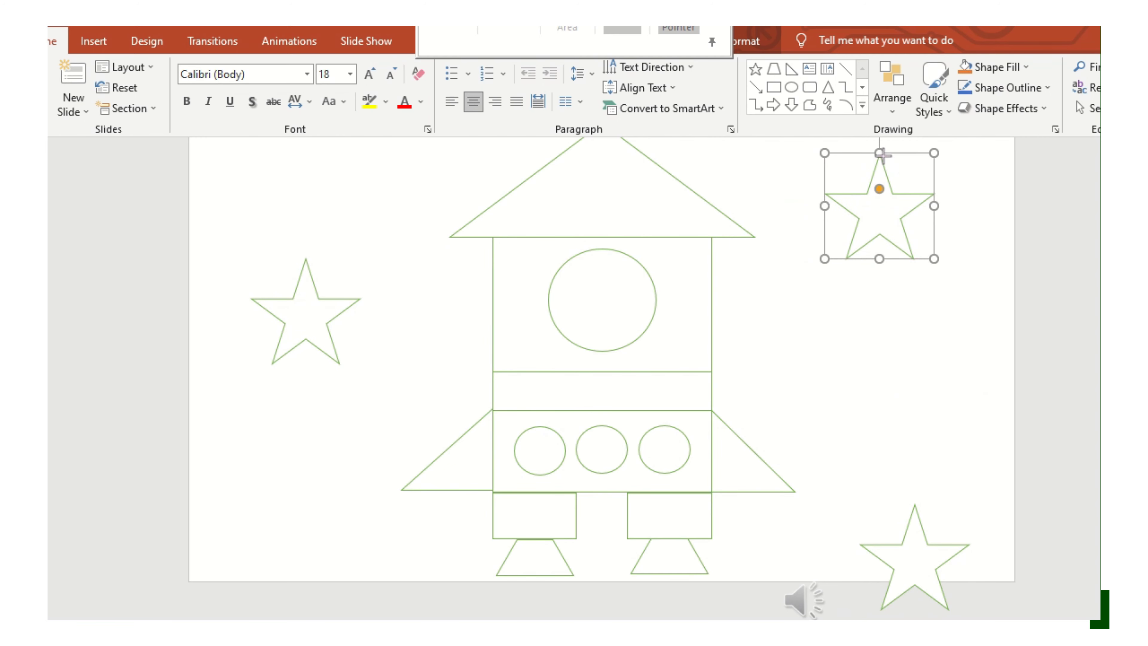
pyautogui.moveTo(881, 156); pyautogui.dragTo(881, 157)
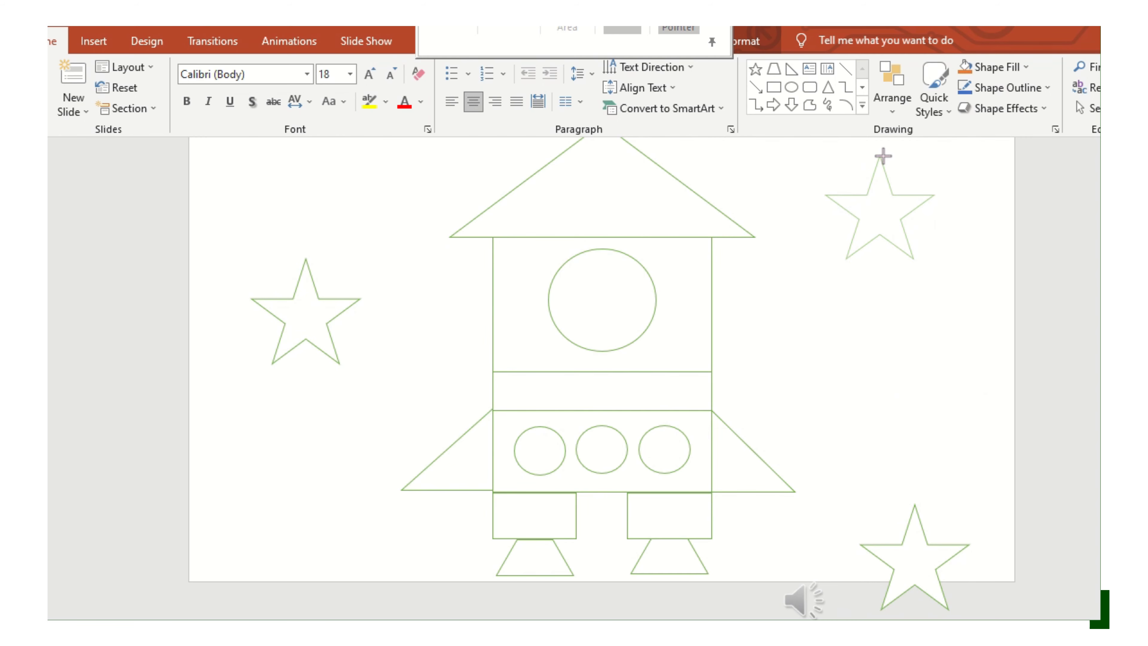
# Paste a star, tilt it, and shrink it at the lower left.
pyautogui.rightClick(256, 467)
pyautogui.click(291, 492)
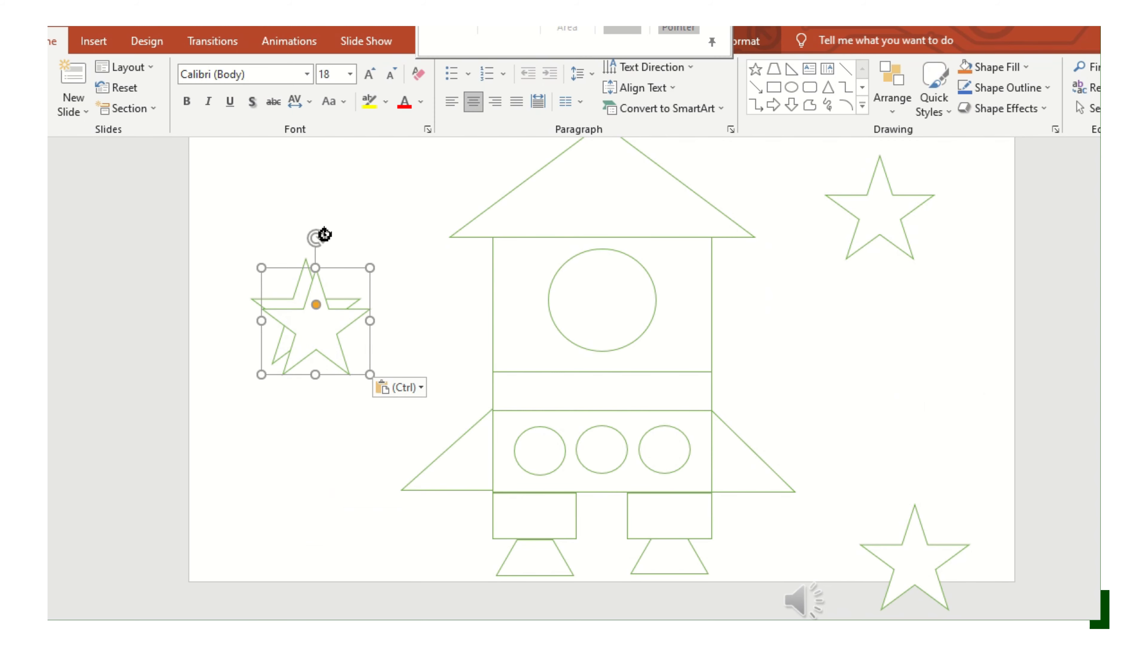
pyautogui.moveTo(320, 240); pyautogui.dragTo(356, 267)
pyautogui.moveTo(343, 307); pyautogui.dragTo(294, 492)
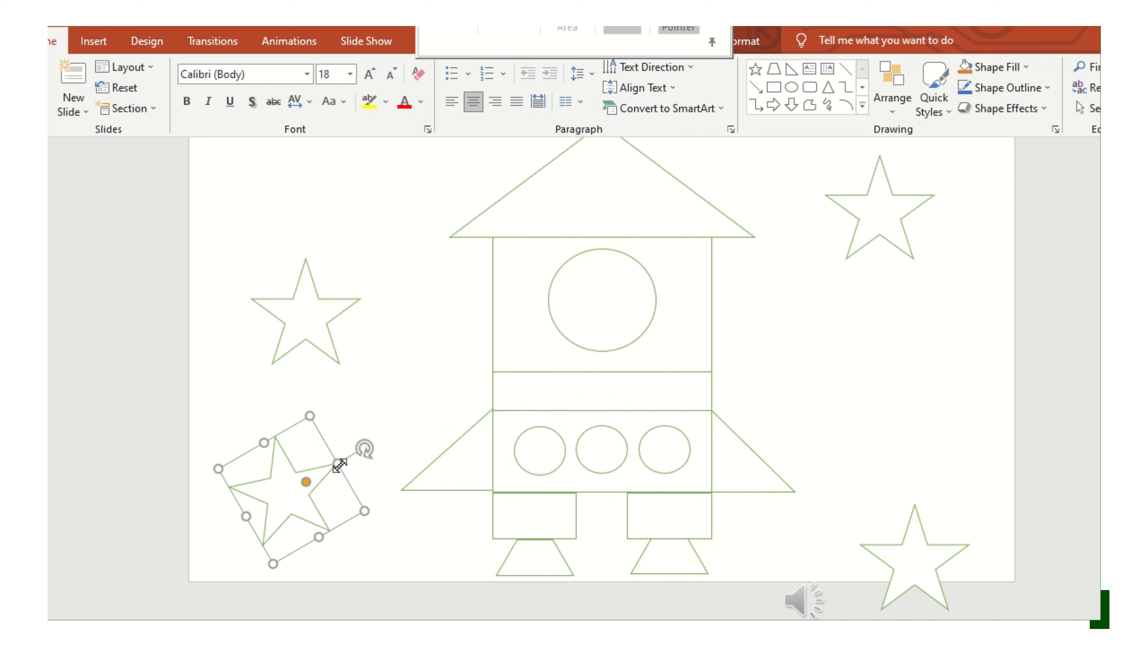
pyautogui.moveTo(366, 510); pyautogui.dragTo(312, 504)
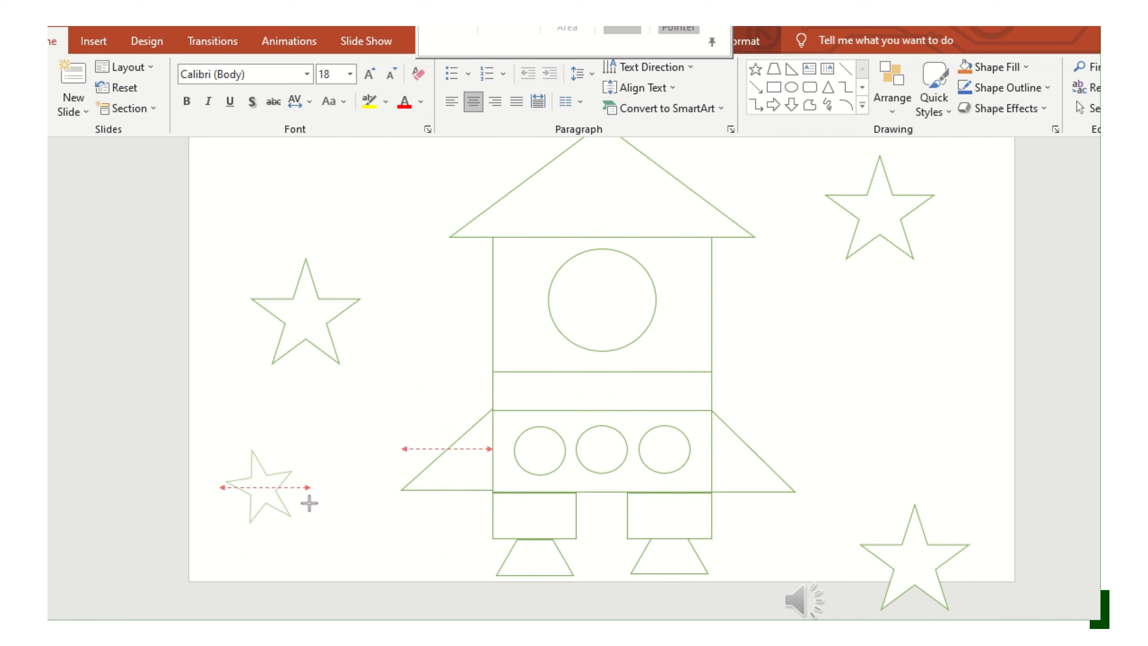
pyautogui.click(791, 362)
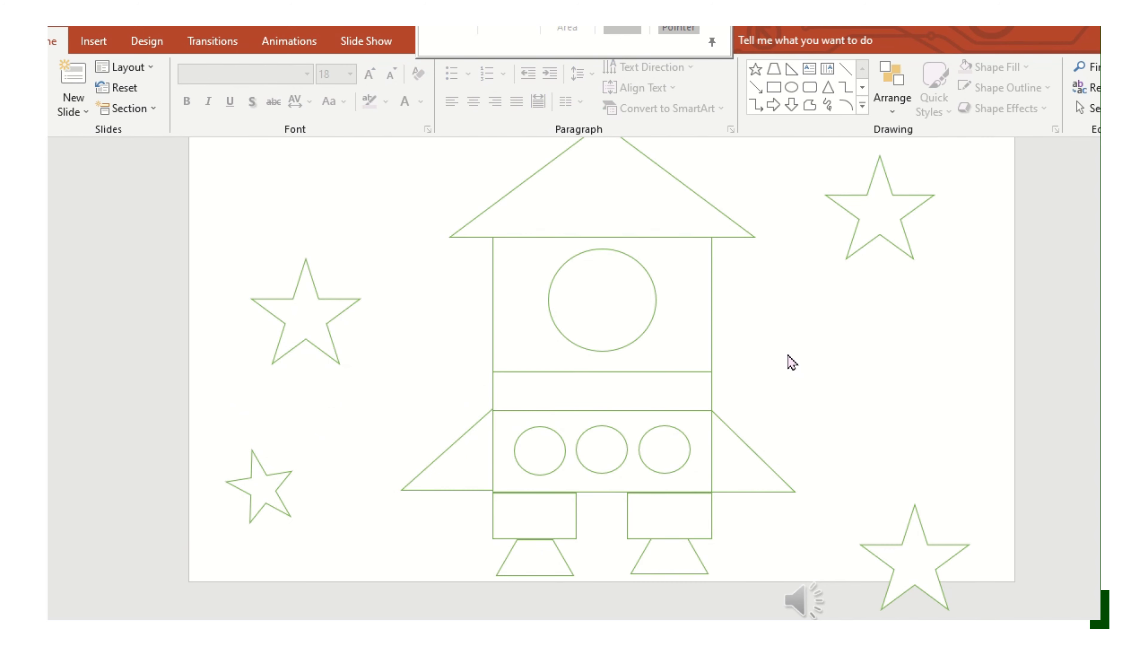
# Copy the small star to the right of the rocket, then tilt and shrink it further.
pyautogui.rightClick(274, 486)
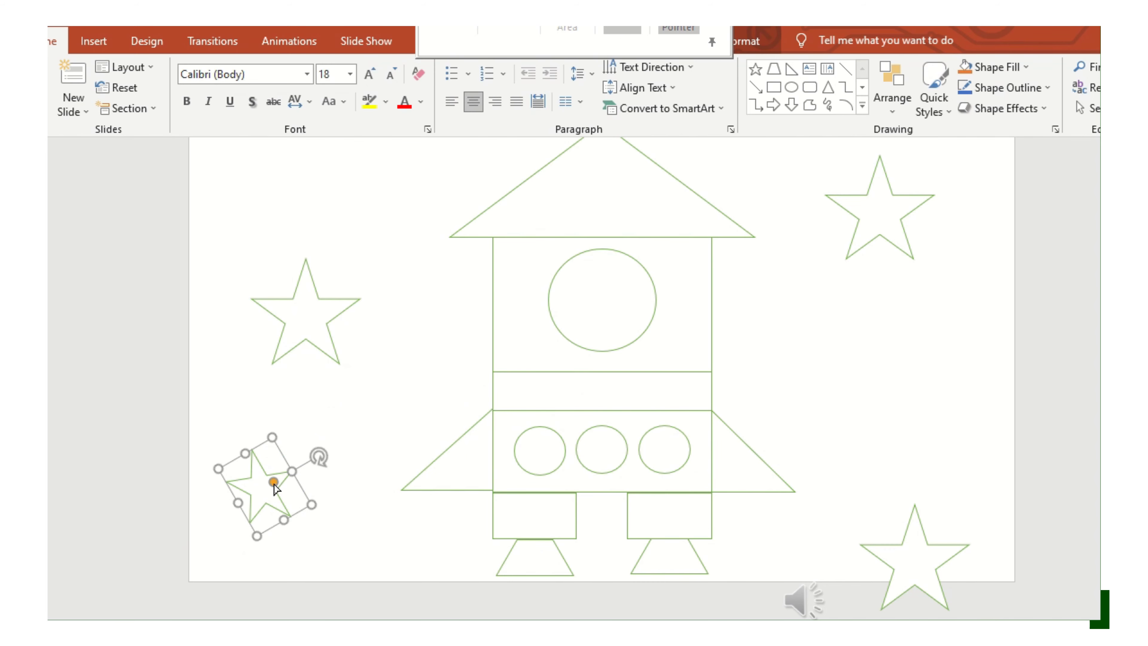
pyautogui.click(312, 110)
pyautogui.rightClick(748, 355)
pyautogui.click(801, 388)
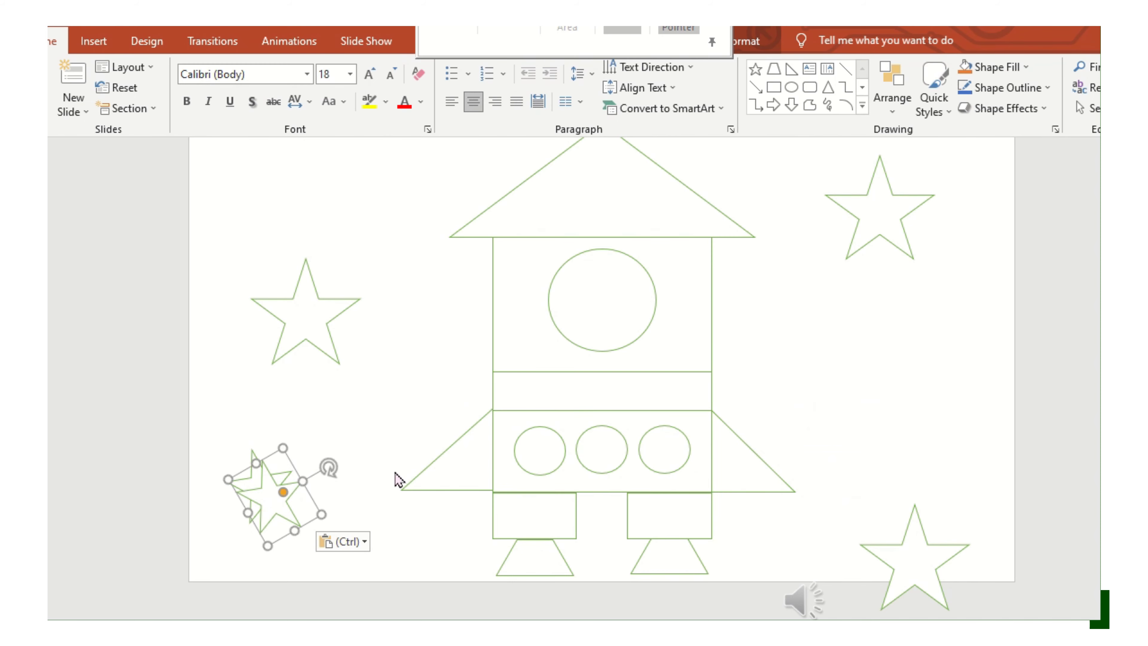
pyautogui.moveTo(271, 502)
pyautogui.mouseDown()
pyautogui.moveTo(649, 430)
pyautogui.moveTo(789, 369)
pyautogui.mouseUp()
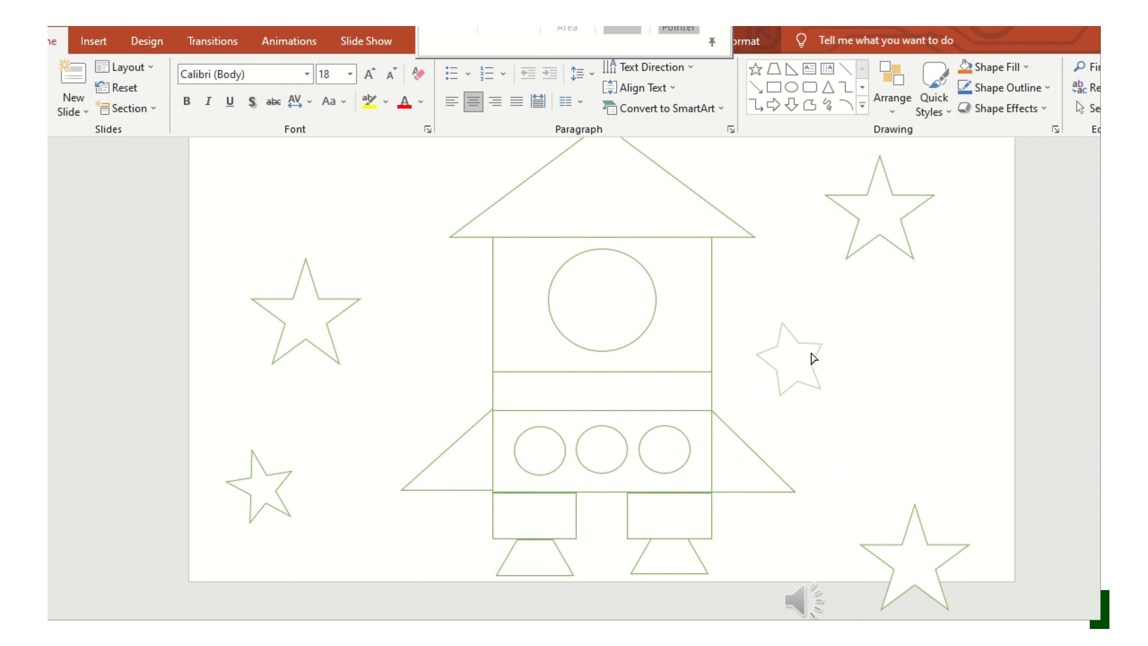
pyautogui.moveTo(849, 329); pyautogui.dragTo(835, 312)
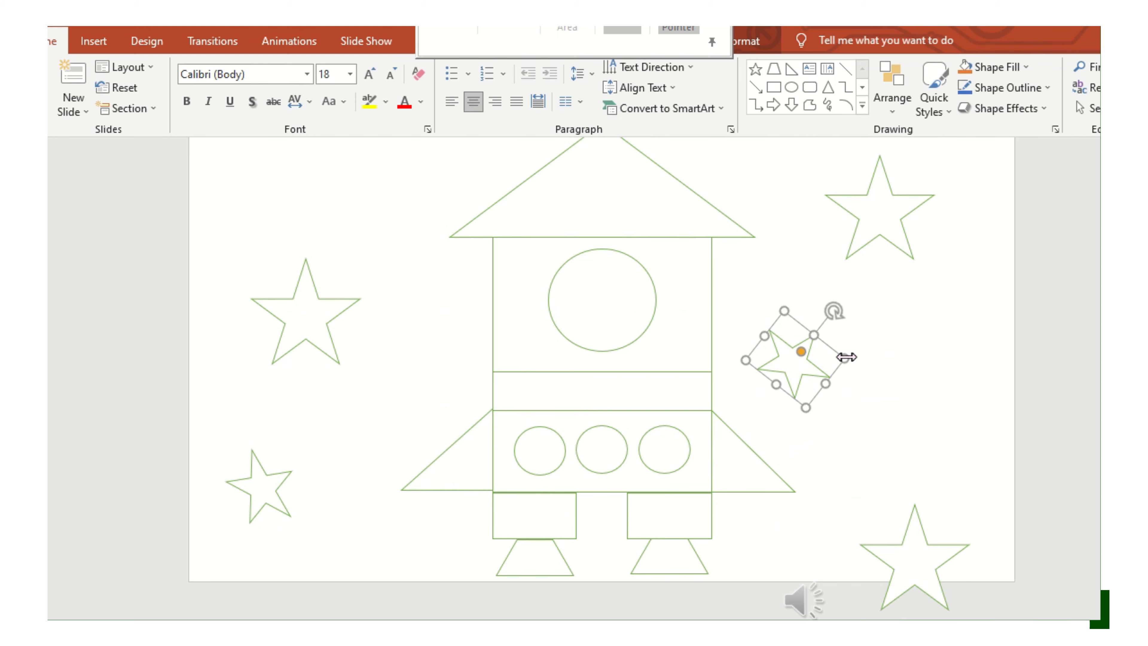
pyautogui.moveTo(844, 358); pyautogui.dragTo(825, 355)
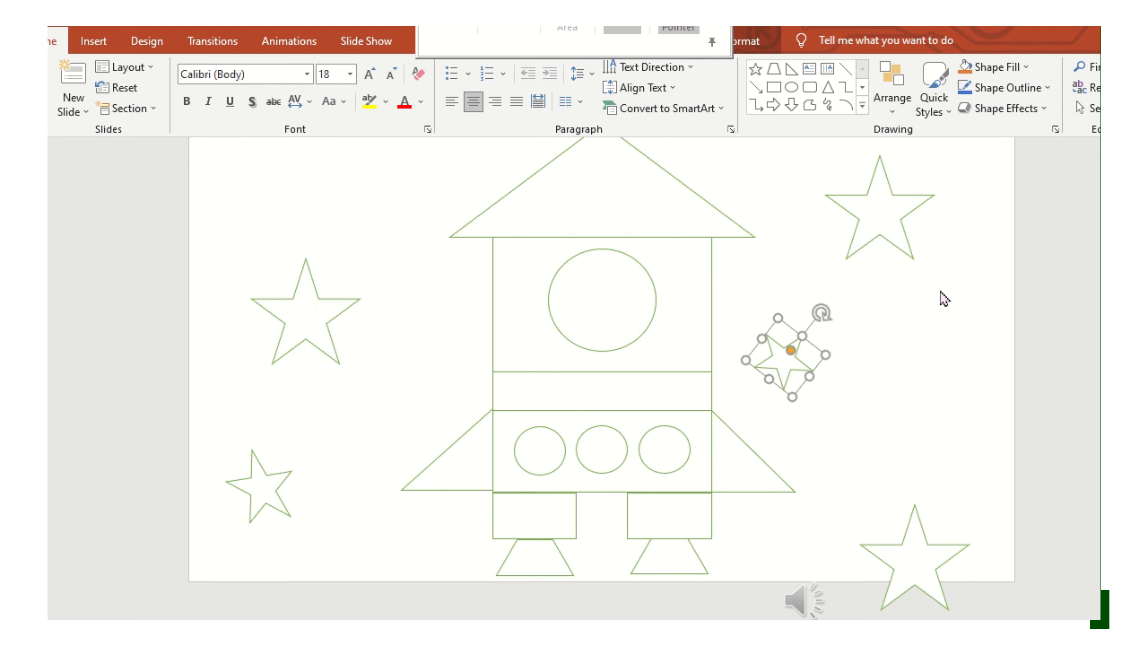
pyautogui.click(970, 352)
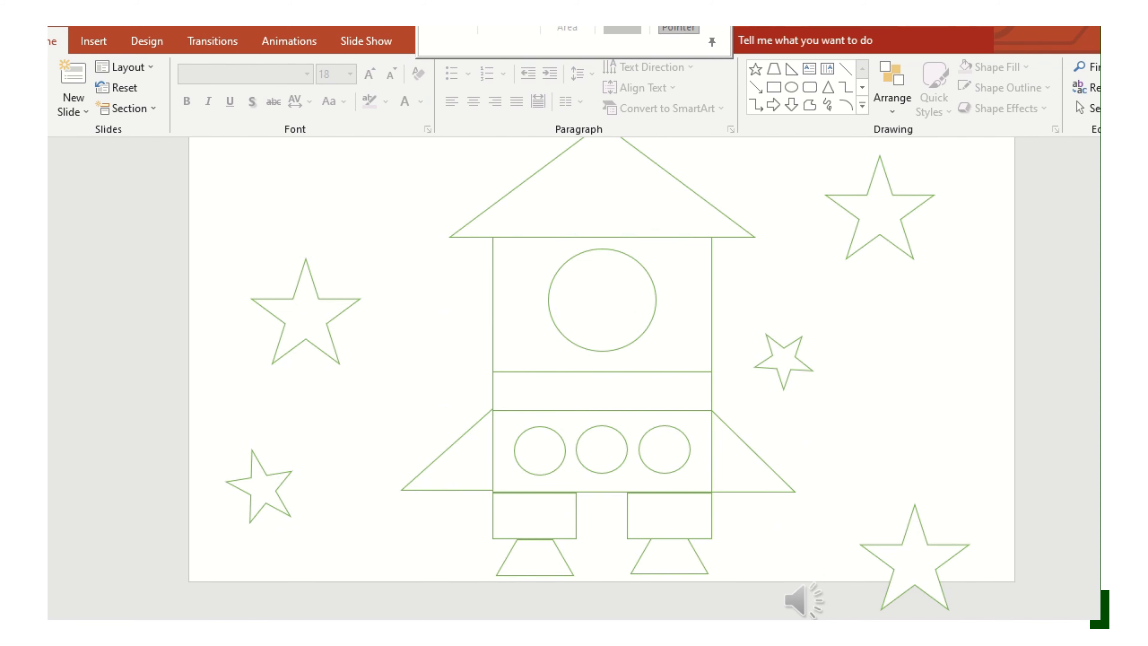